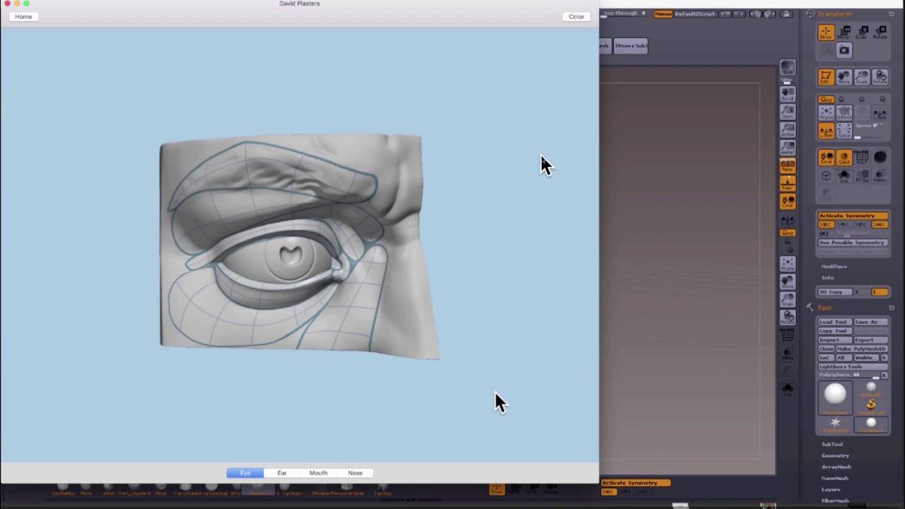
pyautogui.click(495, 396)
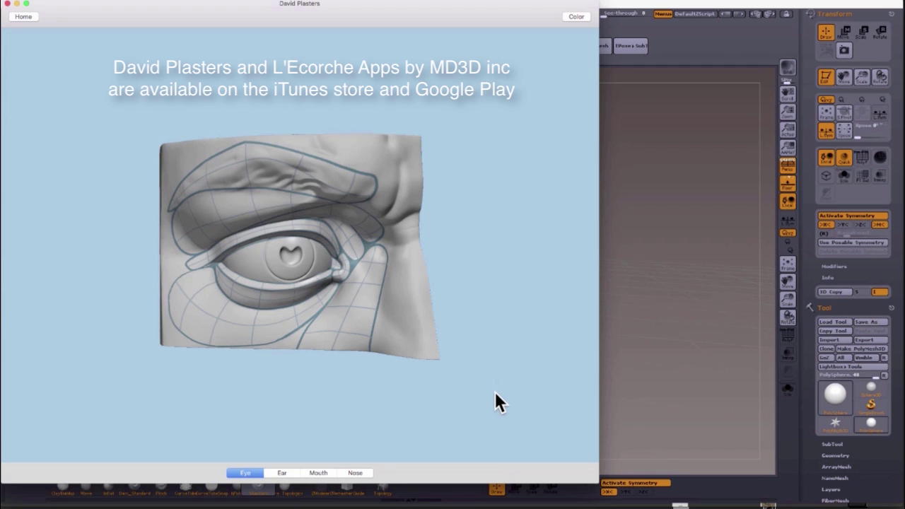
pyautogui.moveTo(495, 391); pyautogui.dragTo(494, 343)
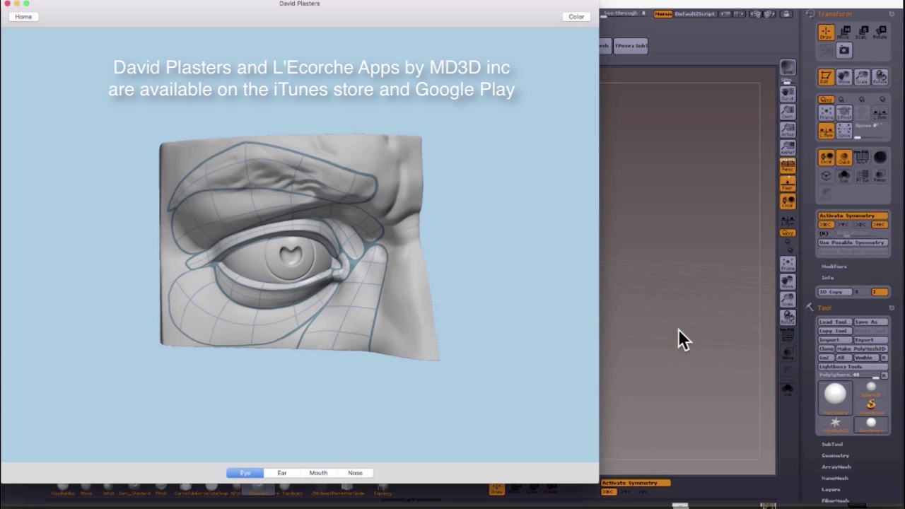
# - Switch to the eye.mp4 recording, pause it and rewind it
pyautogui.press('space')
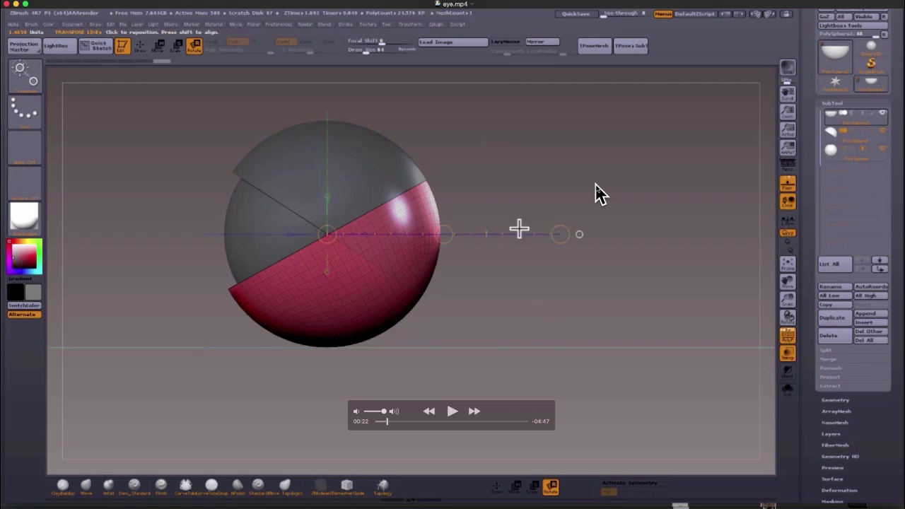
pyautogui.press('Left')
pyautogui.press('Left')
pyautogui.press('Left')
pyautogui.press('Left')
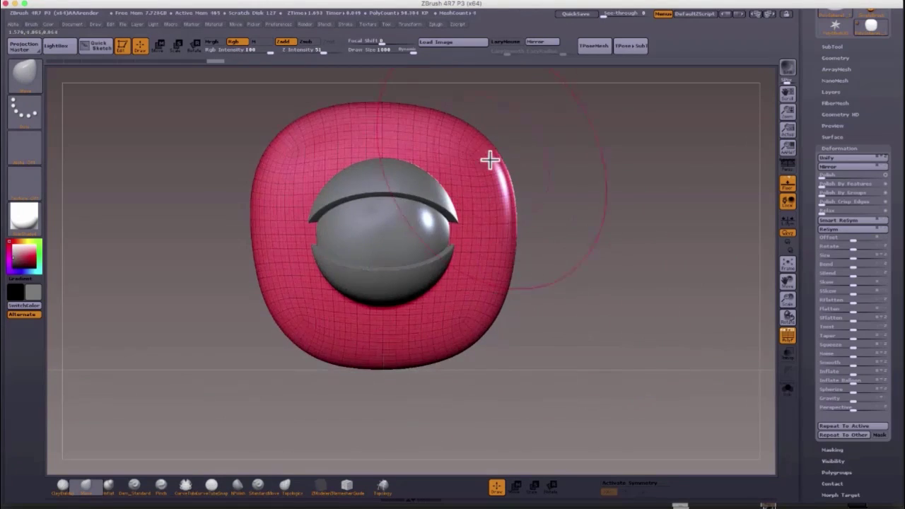
# - Reshape the rounded skin block around the eyeball from the front and at an angle with the Move brush at draw size 1000
pyautogui.keyDown('ctrl'); pyautogui.moveTo(490, 159); pyautogui.dragTo(456, 170, button='right'); pyautogui.keyUp('ctrl')
pyautogui.moveTo(456, 170); pyautogui.dragTo(472, 162)
pyautogui.moveTo(485, 317); pyautogui.dragTo(495, 325)
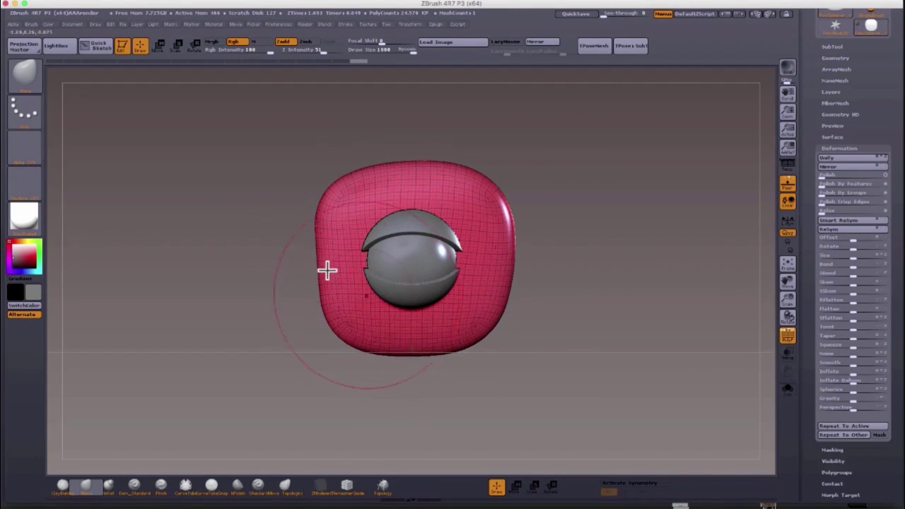
pyautogui.moveTo(327, 268); pyautogui.dragTo(442, 173)
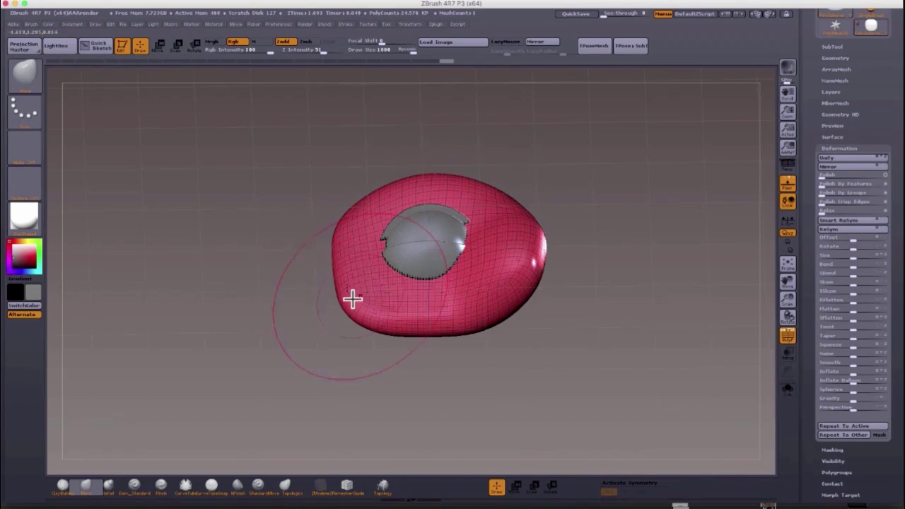
pyautogui.moveTo(352, 299)
pyautogui.mouseDown()
pyautogui.moveTo(381, 301)
pyautogui.moveTo(374, 315)
pyautogui.moveTo(412, 327)
pyautogui.moveTo(352, 204)
pyautogui.moveTo(330, 327)
pyautogui.moveTo(379, 174)
pyautogui.moveTo(521, 281)
pyautogui.moveTo(533, 271)
pyautogui.moveTo(434, 191)
pyautogui.moveTo(439, 198)
pyautogui.mouseUp()
# - Hide the wireframe and curve the skin block around the eyeball and eyelids with the Move brush
pyautogui.press('space')
pyautogui.moveTo(484, 290)
pyautogui.mouseDown()
pyautogui.moveTo(317, 303)
pyautogui.moveTo(335, 317)
pyautogui.moveTo(391, 323)
pyautogui.moveTo(523, 311)
pyautogui.mouseUp()
pyautogui.click(788, 341)
pyautogui.moveTo(615, 296)
pyautogui.keyDown('alt'); pyautogui.mouseDown()
pyautogui.moveTo(607, 318)
pyautogui.moveTo(426, 282)
pyautogui.moveTo(477, 267)
pyautogui.moveTo(448, 163)
pyautogui.moveTo(474, 154)
pyautogui.moveTo(464, 85)
pyautogui.moveTo(535, 186)
pyautogui.moveTo(488, 149)
pyautogui.moveTo(551, 129)
pyautogui.mouseUp(); pyautogui.keyUp('alt')
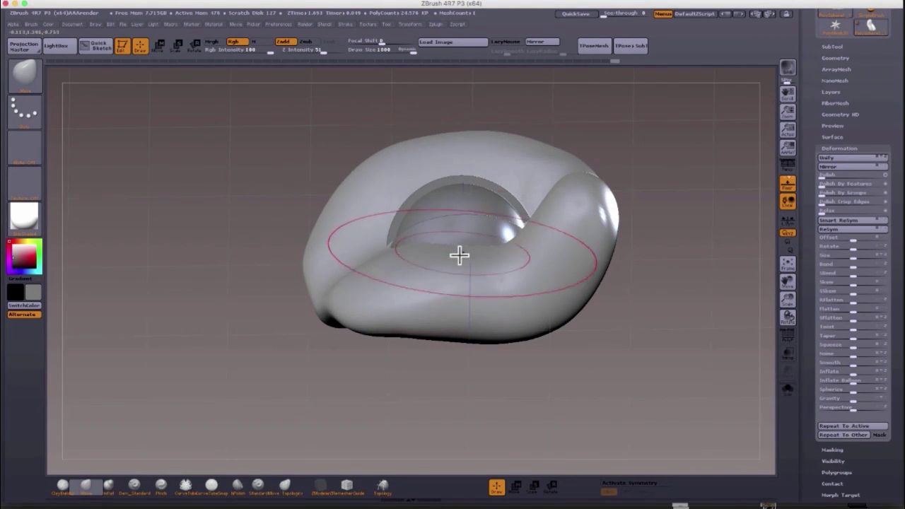
pyautogui.moveTo(328, 285); pyautogui.dragTo(549, 125)
pyautogui.rightClick(440, 238)
pyautogui.moveTo(444, 113)
pyautogui.keyDown('alt'); pyautogui.mouseDown(button='right')
pyautogui.moveTo(440, 238)
pyautogui.moveTo(415, 260)
pyautogui.mouseUp(button='right'); pyautogui.keyUp('alt')
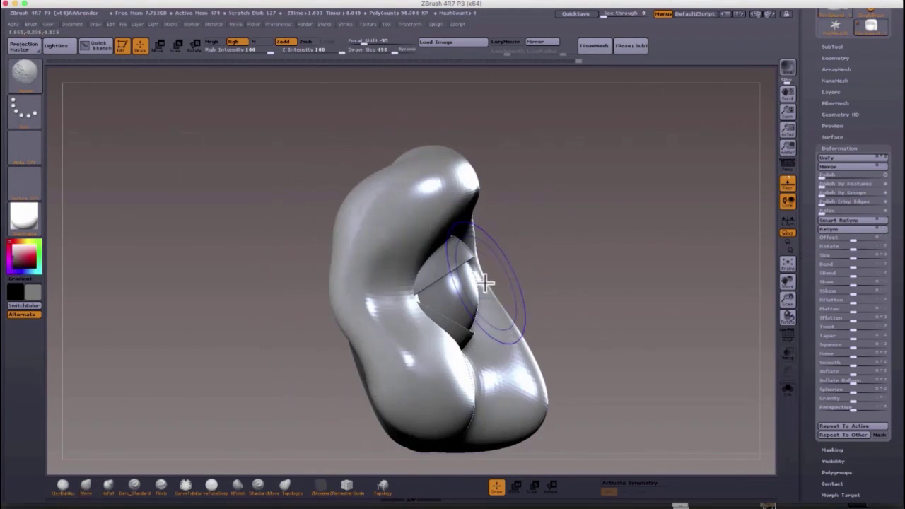
# - Select the upper eyelid subtool and enlarge it slightly with the Size deformation
pyautogui.click(832, 47)
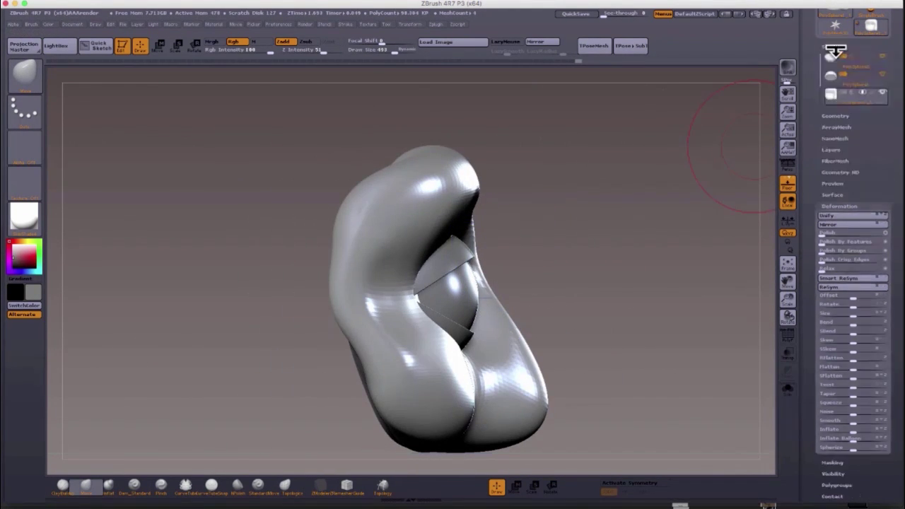
pyautogui.click(834, 75)
pyautogui.moveTo(593, 173); pyautogui.dragTo(509, 234)
pyautogui.click(832, 434)
pyautogui.moveTo(852, 235); pyautogui.dragTo(856, 235)
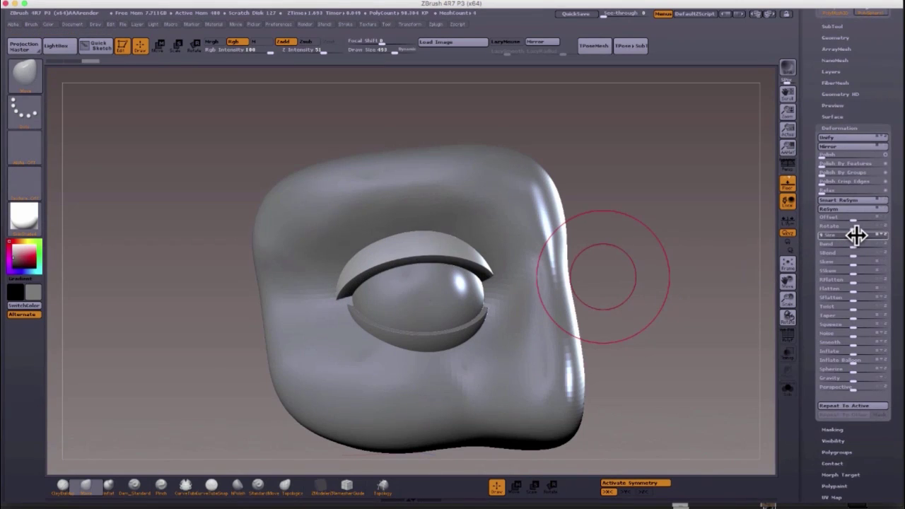
# - Turn off symmetry, reduce the draw size and pull the upper eyelid's inner corner outward with the Move brush
pyautogui.moveTo(683, 285)
pyautogui.mouseDown()
pyautogui.moveTo(691, 203)
pyautogui.moveTo(679, 287)
pyautogui.mouseUp()
pyautogui.click(631, 485)
pyautogui.moveTo(394, 52); pyautogui.dragTo(385, 51)
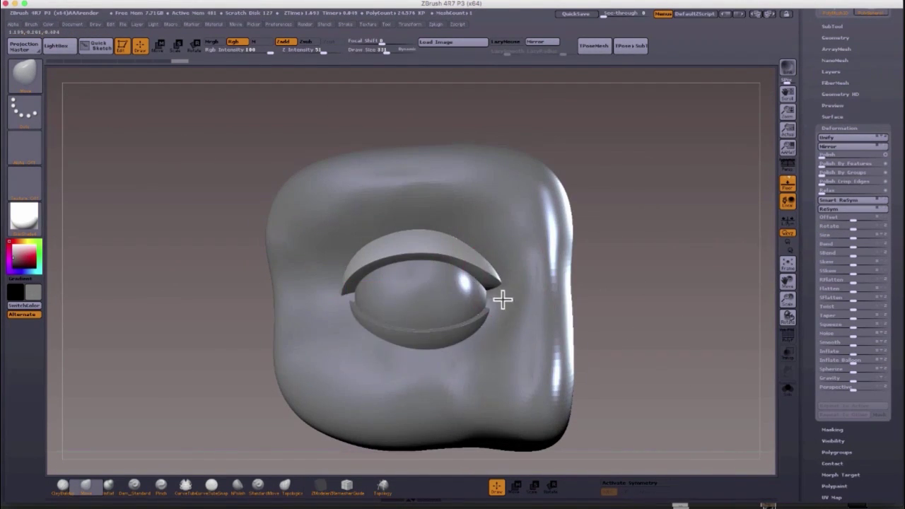
pyautogui.moveTo(396, 439); pyautogui.dragTo(407, 403)
pyautogui.moveTo(664, 304)
pyautogui.mouseDown()
pyautogui.moveTo(654, 255)
pyautogui.moveTo(657, 304)
pyautogui.mouseUp()
pyautogui.keyDown('alt'); pyautogui.moveTo(679, 268); pyautogui.dragTo(679, 318); pyautogui.keyUp('alt')
# - Set the draw size to 215 and pull the upper eyelid's inner corner down into a point
pyautogui.press('space')
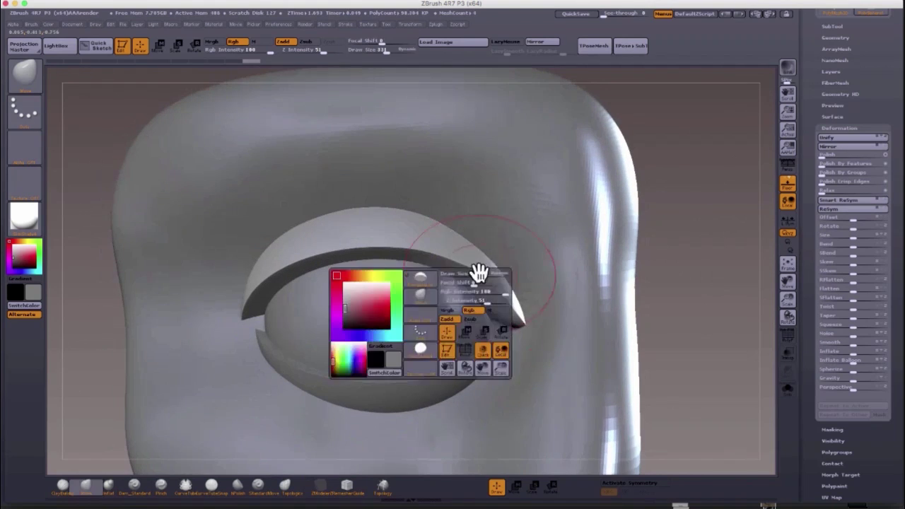
pyautogui.moveTo(478, 272); pyautogui.dragTo(470, 274)
pyautogui.press('shift')
pyautogui.keyDown('shift'); pyautogui.moveTo(417, 254); pyautogui.dragTo(369, 254); pyautogui.keyUp('shift')
pyautogui.moveTo(679, 304); pyautogui.dragTo(675, 236)
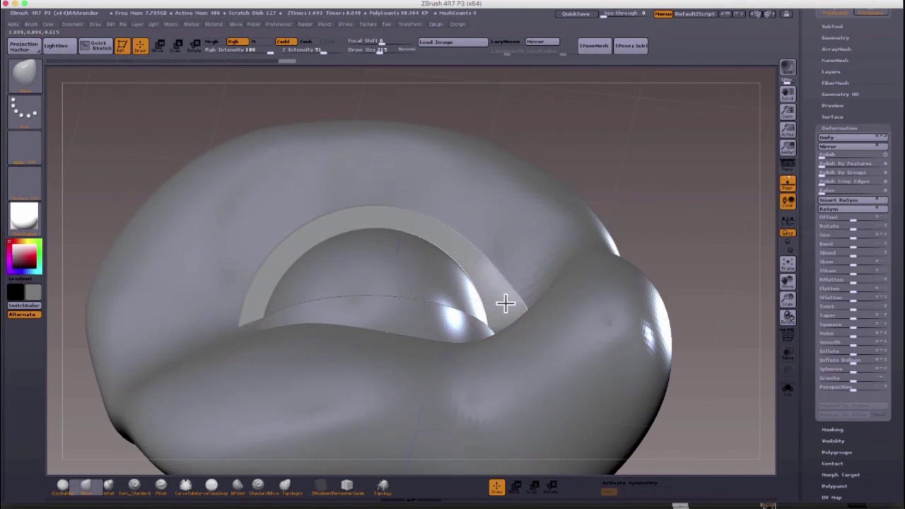
pyautogui.moveTo(478, 263); pyautogui.dragTo(488, 320)
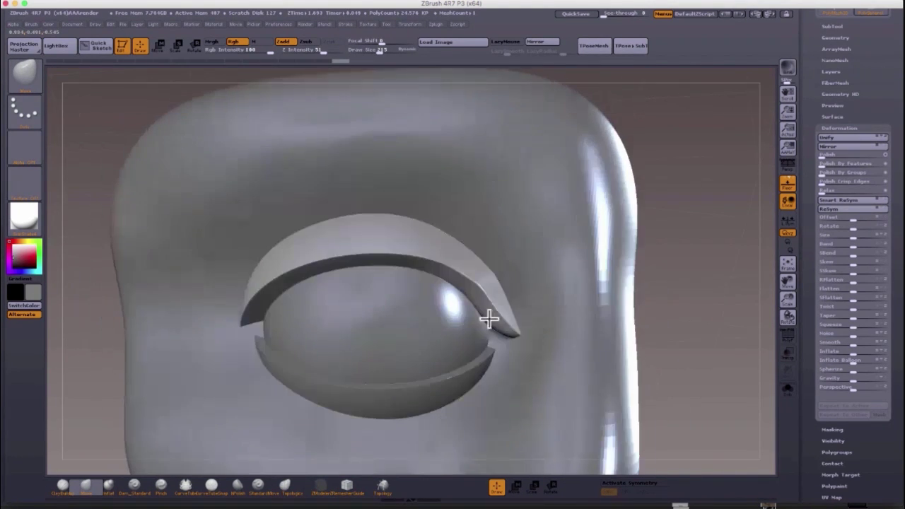
# - Show the wireframe, lower the upper eyelid to subdivision level 1 and smooth its inner end
pyautogui.click(787, 336)
pyautogui.click(835, 38)
pyautogui.click(822, 78)
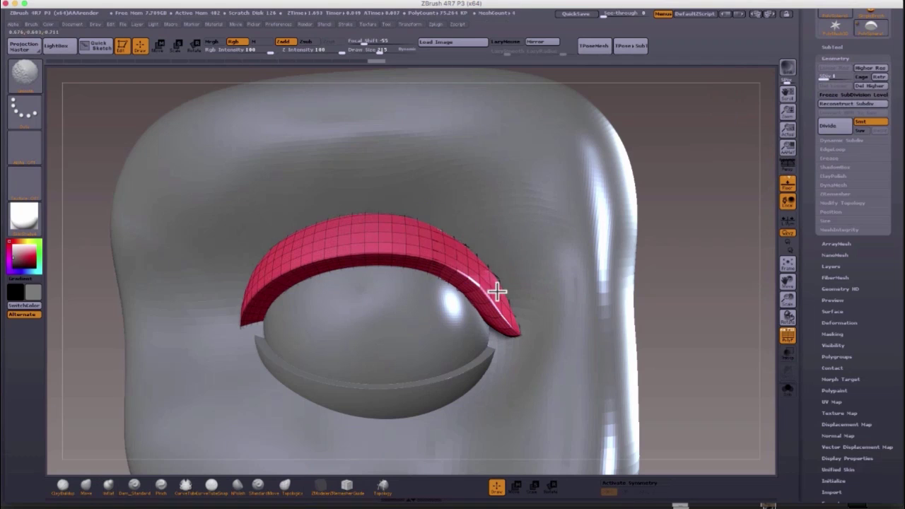
pyautogui.keyDown('shift'); pyautogui.moveTo(495, 291); pyautogui.dragTo(478, 272); pyautogui.keyUp('shift')
# - Resize the Move brush and stretch the upper eyelid's outer corner into a tapered point
pyautogui.press('space')
pyautogui.moveTo(257, 279); pyautogui.dragTo(270, 279)
pyautogui.moveTo(219, 304); pyautogui.dragTo(212, 385)
pyautogui.press('space')
pyautogui.moveTo(239, 350); pyautogui.dragTo(228, 352)
pyautogui.click(168, 364)
pyautogui.moveTo(227, 355); pyautogui.dragTo(238, 393, button='right')
# - Adjust the Move brush size and refine the upper eyelid's inner corner from several angles
pyautogui.press('space')
pyautogui.moveTo(516, 358)
pyautogui.mouseDown()
pyautogui.moveTo(528, 359)
pyautogui.moveTo(533, 376)
pyautogui.mouseUp()
pyautogui.moveTo(533, 376); pyautogui.dragTo(526, 341, button='right')
pyautogui.moveTo(499, 384); pyautogui.dragTo(499, 357)
pyautogui.press('space')
pyautogui.moveTo(500, 351); pyautogui.dragTo(494, 360)
pyautogui.moveTo(492, 358); pyautogui.dragTo(488, 410, button='right')
# - Raise the upper eyelid's subdivision level, smooth the lid and nudge its inner tip into place
pyautogui.click(830, 77)
pyautogui.press('space')
pyautogui.moveTo(464, 309); pyautogui.dragTo(472, 307)
pyautogui.moveTo(395, 311)
pyautogui.keyDown('shift'); pyautogui.mouseDown()
pyautogui.moveTo(285, 309)
pyautogui.moveTo(212, 380)
pyautogui.mouseUp(); pyautogui.keyUp('shift')
pyautogui.press('space')
pyautogui.moveTo(489, 308); pyautogui.dragTo(497, 309)
pyautogui.moveTo(514, 384); pyautogui.dragTo(520, 395)
# - Refine the upper eyelid's front edge with the Move brush and smooth it from above
pyautogui.press('space')
pyautogui.moveTo(491, 363)
pyautogui.mouseDown()
pyautogui.moveTo(483, 363)
pyautogui.moveTo(498, 381)
pyautogui.moveTo(430, 346)
pyautogui.mouseUp()
pyautogui.press('space')
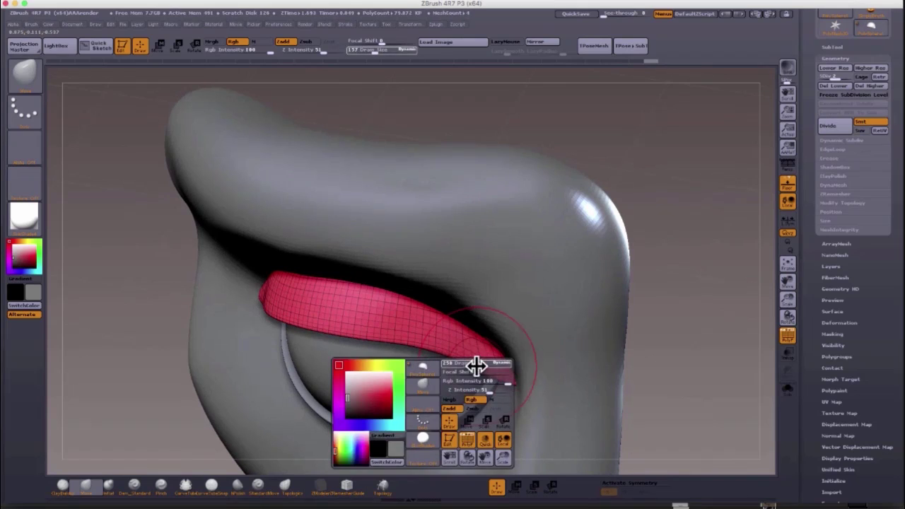
pyautogui.click(479, 364)
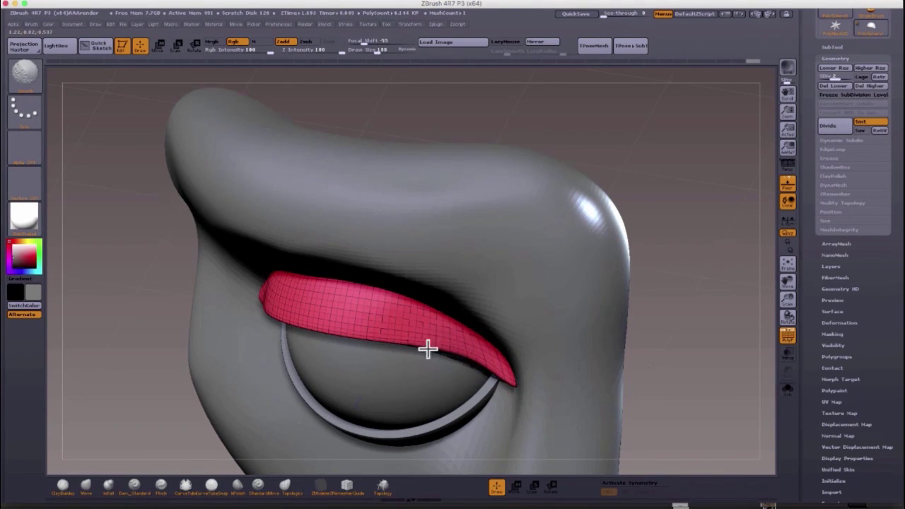
pyautogui.moveTo(426, 349); pyautogui.dragTo(443, 265)
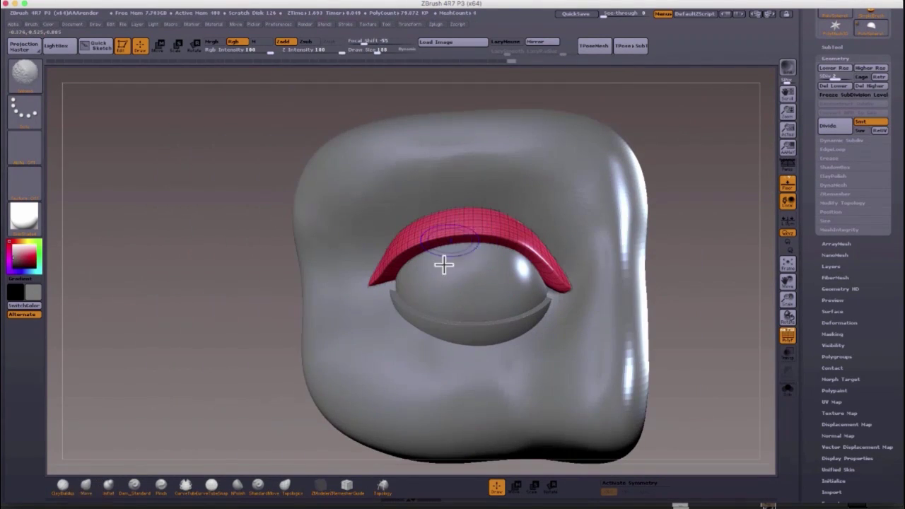
# - Select the lower eyelid subtool and adjust its outer end with the Move brush
pyautogui.click(834, 48)
pyautogui.click(838, 65)
pyautogui.press('space')
pyautogui.click(397, 267)
pyautogui.moveTo(376, 267); pyautogui.dragTo(382, 250)
pyautogui.moveTo(551, 300)
pyautogui.mouseDown()
pyautogui.moveTo(580, 304)
pyautogui.moveTo(539, 344)
pyautogui.mouseUp()
# - Resize the Move brush and shape the middle stretch of the lower eyelid
pyautogui.press('space')
pyautogui.click(433, 321)
pyautogui.moveTo(434, 332); pyautogui.dragTo(435, 340)
pyautogui.moveTo(506, 329); pyautogui.dragTo(507, 335)
pyautogui.moveTo(507, 335); pyautogui.dragTo(522, 304, button='right')
# - Pull the lower eyelid's inner end out to meet the upper eyelid's inner corner, adjusting the draw size between strokes
pyautogui.press('space')
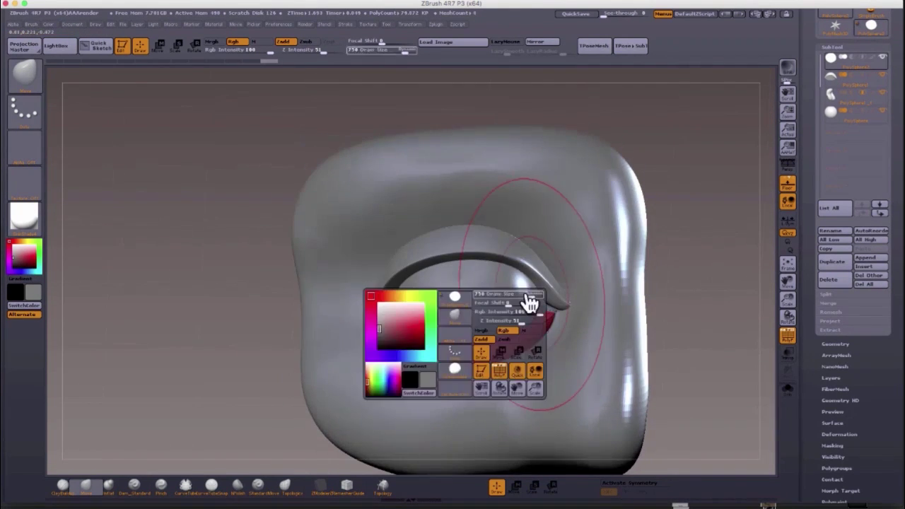
pyautogui.click(504, 295)
pyautogui.moveTo(556, 324)
pyautogui.mouseDown()
pyautogui.moveTo(600, 301)
pyautogui.moveTo(598, 309)
pyautogui.mouseUp()
pyautogui.moveTo(559, 305); pyautogui.dragTo(532, 344, button='right')
pyautogui.press('space')
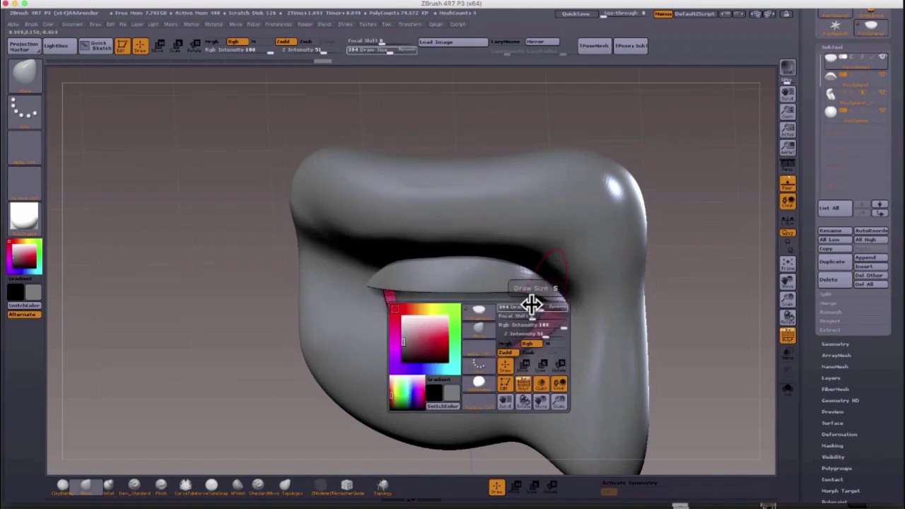
pyautogui.click(531, 306)
pyautogui.moveTo(537, 342)
pyautogui.mouseDown()
pyautogui.moveTo(547, 323)
pyautogui.moveTo(526, 345)
pyautogui.mouseUp()
pyautogui.moveTo(526, 345); pyautogui.dragTo(517, 293, button='right')
pyautogui.moveTo(517, 294); pyautogui.dragTo(485, 235)
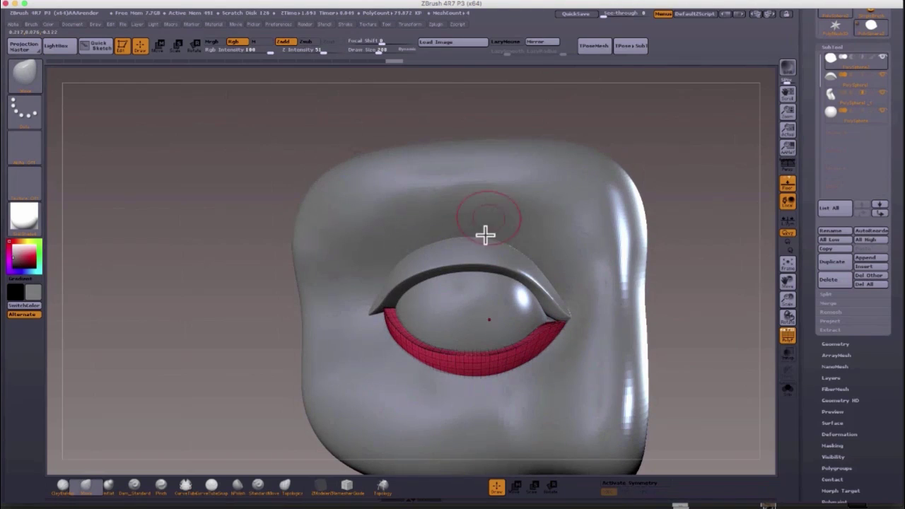
# - Select the eyeball subtool and shrink it slightly with the Size deformation
pyautogui.click(854, 120)
pyautogui.click(836, 434)
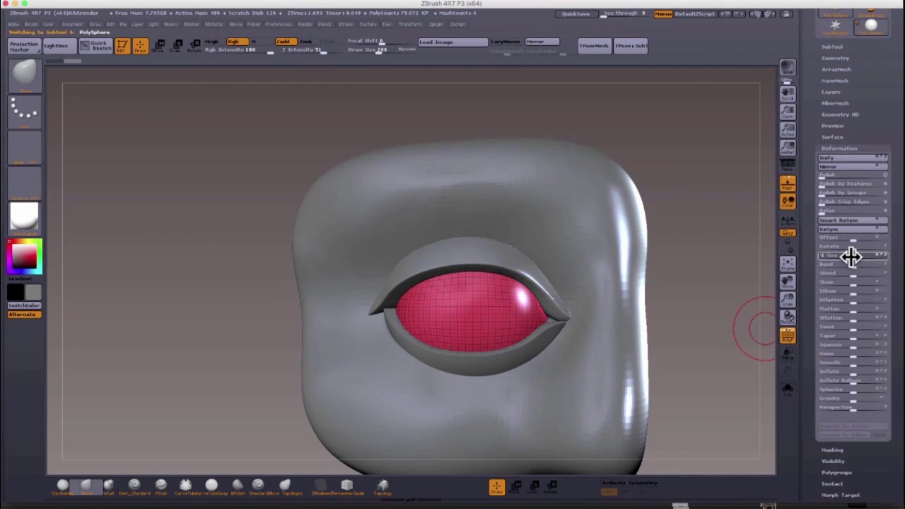
pyautogui.moveTo(851, 257); pyautogui.dragTo(848, 258)
# - Select the upper eyelid and lower its arch over the eyeball with the Move brush at draw size 591
pyautogui.click(833, 46)
pyautogui.click(854, 76)
pyautogui.press('space')
pyautogui.click(459, 255)
pyautogui.moveTo(466, 260); pyautogui.dragTo(464, 271)
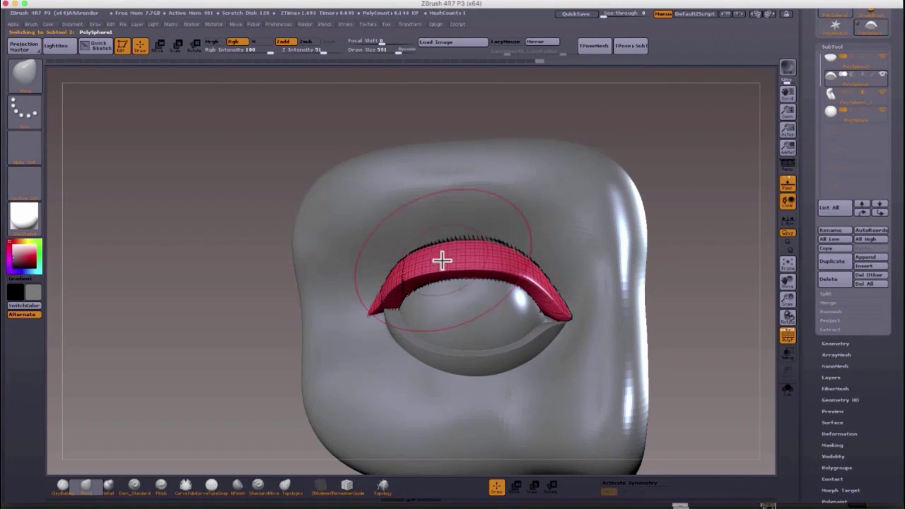
pyautogui.click(847, 499)
pyautogui.moveTo(449, 381)
pyautogui.mouseDown()
pyautogui.moveTo(494, 305)
pyautogui.moveTo(473, 307)
pyautogui.moveTo(484, 273)
pyautogui.mouseUp()
pyautogui.click(707, 213)
pyautogui.moveTo(398, 285); pyautogui.dragTo(432, 276)
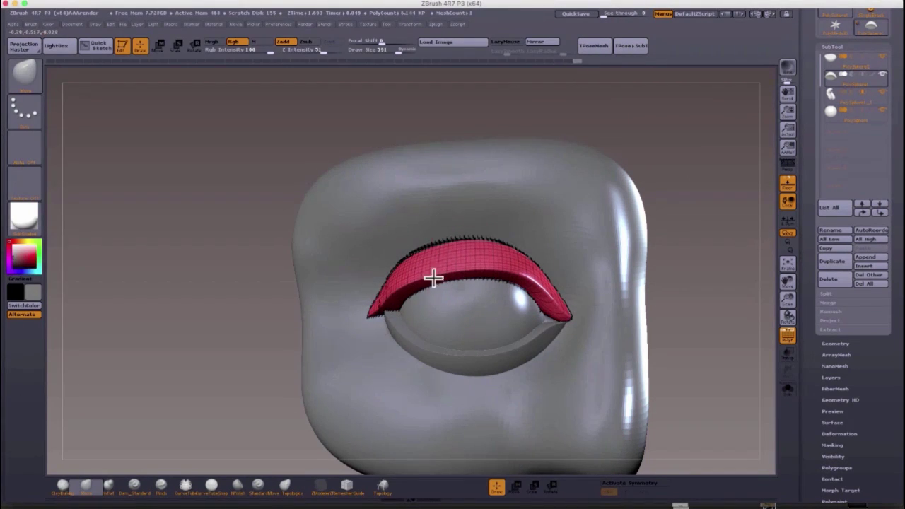
# - Adjust the upper and lower eyelids against the eyeball from front and side views with the Move brush
pyautogui.keyDown('alt'); pyautogui.click(468, 325); pyautogui.keyUp('alt')
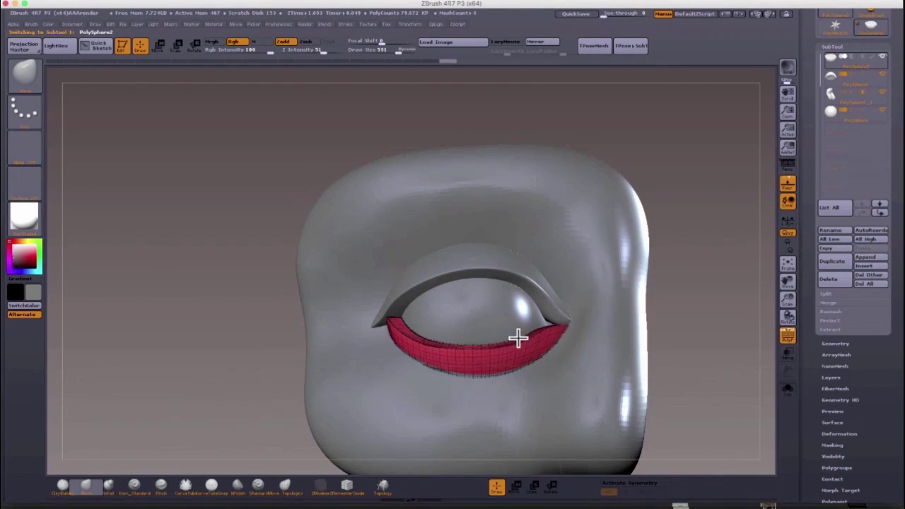
pyautogui.moveTo(461, 325); pyautogui.dragTo(493, 319, button='right')
pyautogui.click(830, 80)
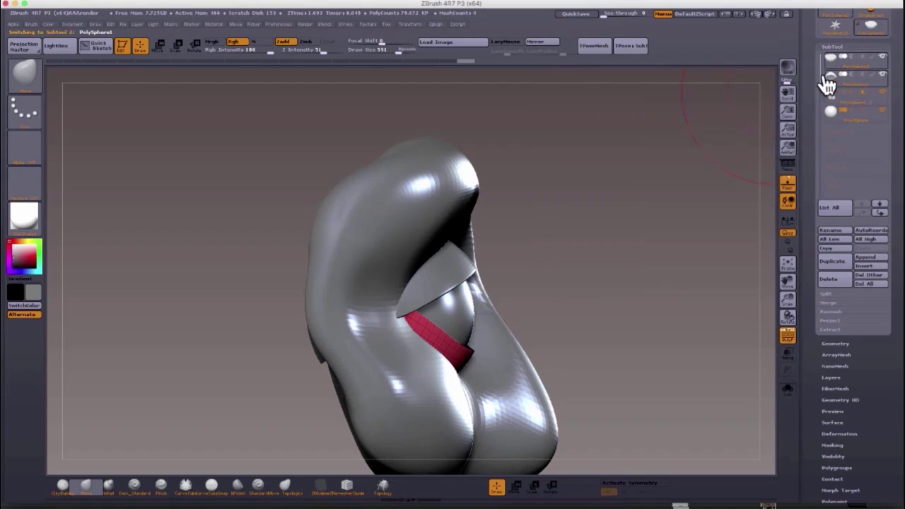
pyautogui.press('space')
pyautogui.click(483, 254)
pyautogui.keyDown('alt'); pyautogui.click(417, 337); pyautogui.keyUp('alt')
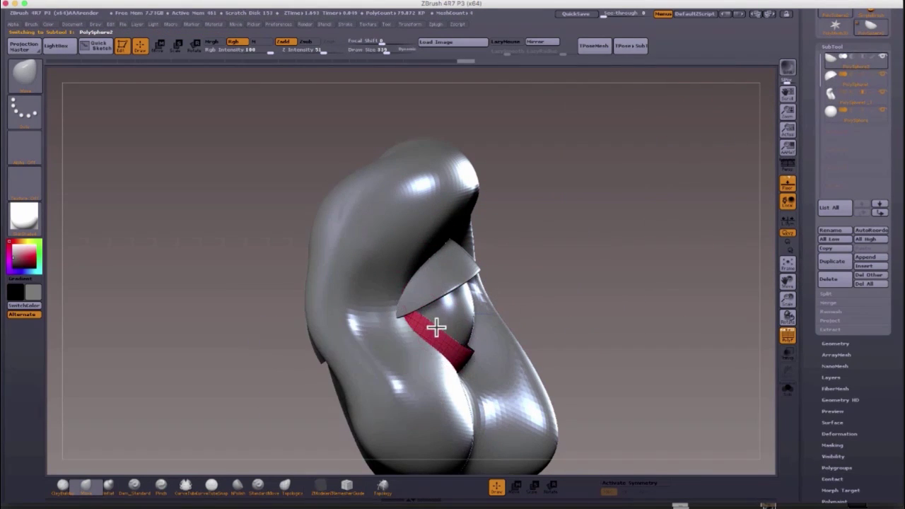
# - Select the skin block, hide the wireframe and build up the brow ridge above the eye with the ClayBuildup brush
pyautogui.keyDown('alt'); pyautogui.click(440, 362); pyautogui.keyUp('alt')
pyautogui.keyDown('shift'); pyautogui.moveTo(406, 345); pyautogui.dragTo(400, 339, button='right'); pyautogui.keyUp('shift')
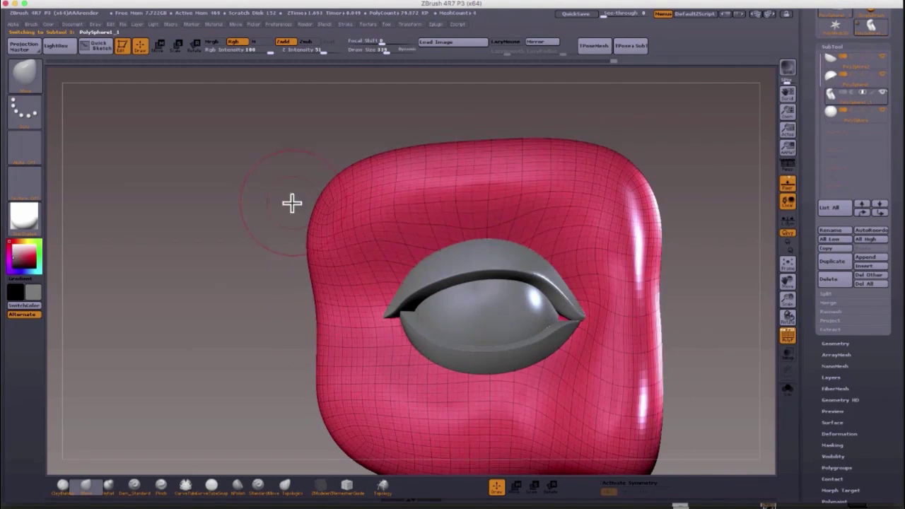
pyautogui.hotkey('shift', 'f')
pyautogui.click(62, 486)
pyautogui.press('space')
pyautogui.press('space')
pyautogui.moveTo(478, 213); pyautogui.dragTo(505, 210)
pyautogui.moveTo(494, 218); pyautogui.dragTo(504, 218)
pyautogui.moveTo(593, 203); pyautogui.dragTo(519, 197)
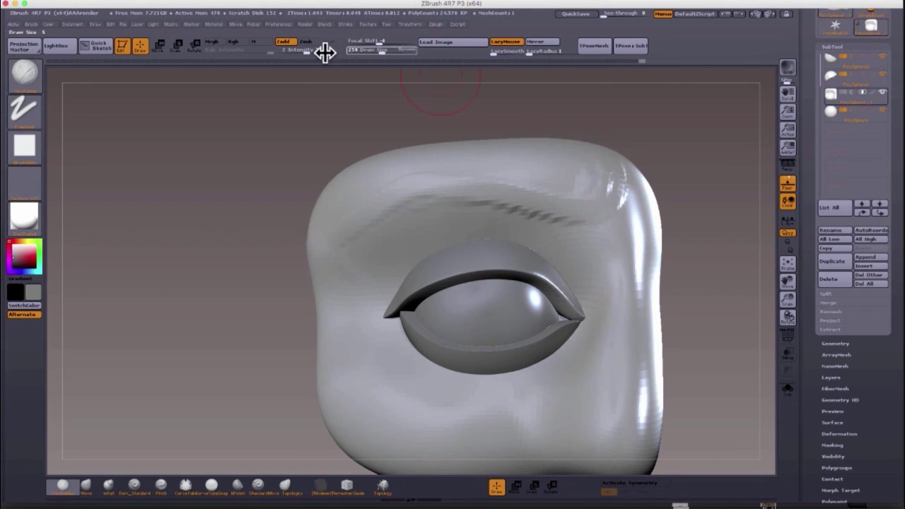
# - Add clay to the inner end of the brow and smooth the strokes
pyautogui.moveTo(582, 155); pyautogui.dragTo(505, 170)
pyautogui.moveTo(402, 180); pyautogui.dragTo(470, 187, button='right')
pyautogui.moveTo(462, 177); pyautogui.dragTo(527, 184)
pyautogui.keyDown('shift'); pyautogui.moveTo(522, 176); pyautogui.dragTo(447, 180); pyautogui.keyUp('shift')
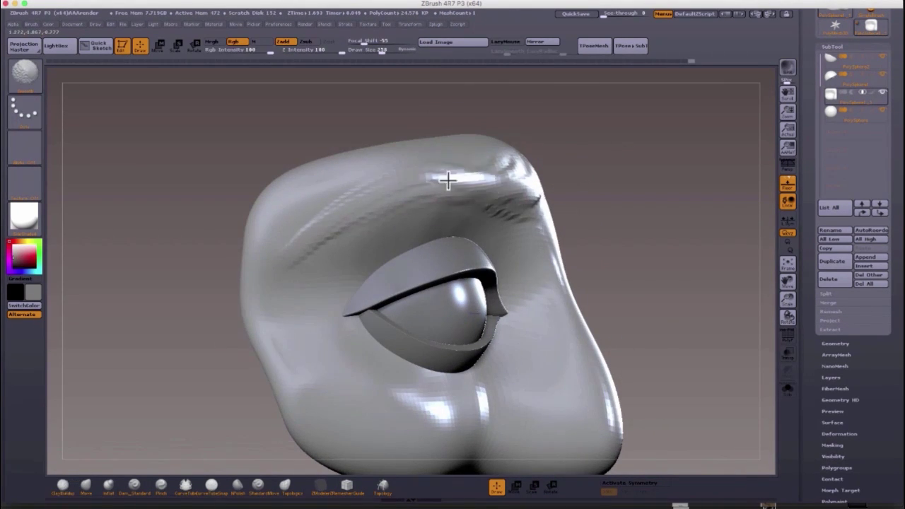
# - Lay long ClayBuildup strokes across the brow ridge to its outer end and blend them smooth
pyautogui.press('space')
pyautogui.moveTo(448, 182)
pyautogui.mouseDown(button='right')
pyautogui.moveTo(424, 195)
pyautogui.moveTo(399, 190)
pyautogui.mouseUp(button='right')
pyautogui.press('space')
pyautogui.moveTo(413, 174); pyautogui.dragTo(183, 183)
pyautogui.moveTo(450, 192)
pyautogui.mouseDown()
pyautogui.moveTo(312, 175)
pyautogui.moveTo(166, 233)
pyautogui.mouseUp()
pyautogui.moveTo(170, 230)
pyautogui.keyDown('shift'); pyautogui.mouseDown()
pyautogui.moveTo(273, 184)
pyautogui.moveTo(357, 195)
pyautogui.mouseUp(); pyautogui.keyUp('shift')
# - Set the draw size to 188 and sharpen the form of the brow ridge with more ClayBuildup strokes
pyautogui.moveTo(244, 237)
pyautogui.mouseDown(button='right')
pyautogui.moveTo(304, 256)
pyautogui.moveTo(244, 244)
pyautogui.mouseUp(button='right')
pyautogui.press('space')
pyautogui.moveTo(215, 224); pyautogui.dragTo(184, 221)
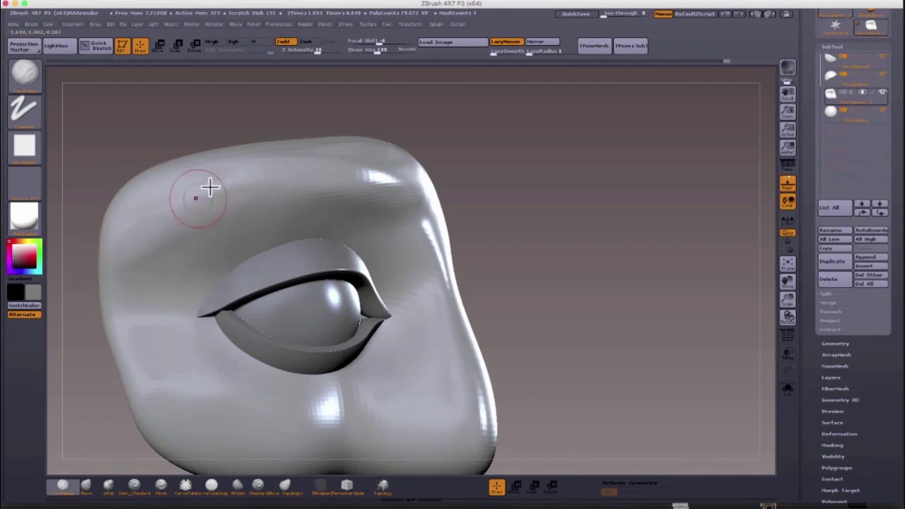
pyautogui.moveTo(228, 203); pyautogui.dragTo(389, 148)
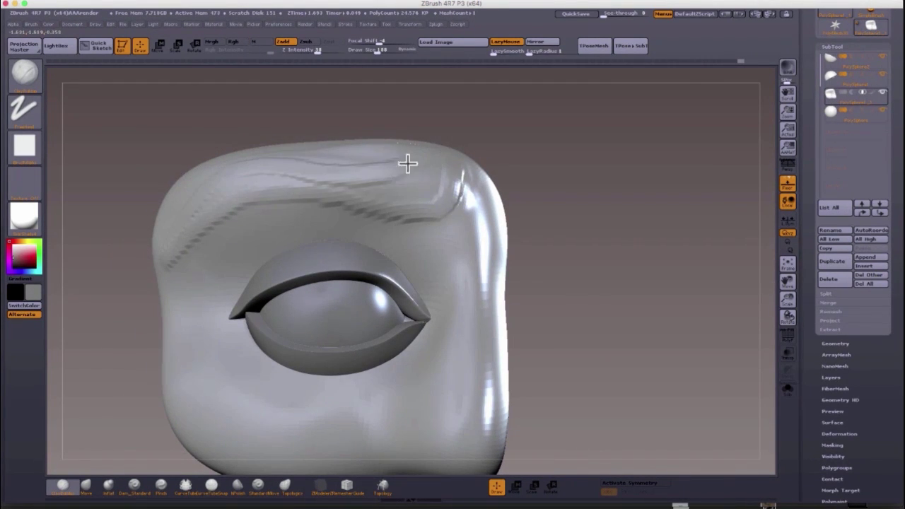
pyautogui.moveTo(422, 176)
pyautogui.mouseDown()
pyautogui.moveTo(178, 228)
pyautogui.moveTo(347, 189)
pyautogui.mouseUp()
# - Build up the area between the inner brow and the inner eye corner beside the nose bridge and smooth it
pyautogui.moveTo(378, 242)
pyautogui.mouseDown()
pyautogui.moveTo(438, 280)
pyautogui.moveTo(434, 341)
pyautogui.mouseUp()
pyautogui.moveTo(412, 259); pyautogui.dragTo(467, 257, button='right')
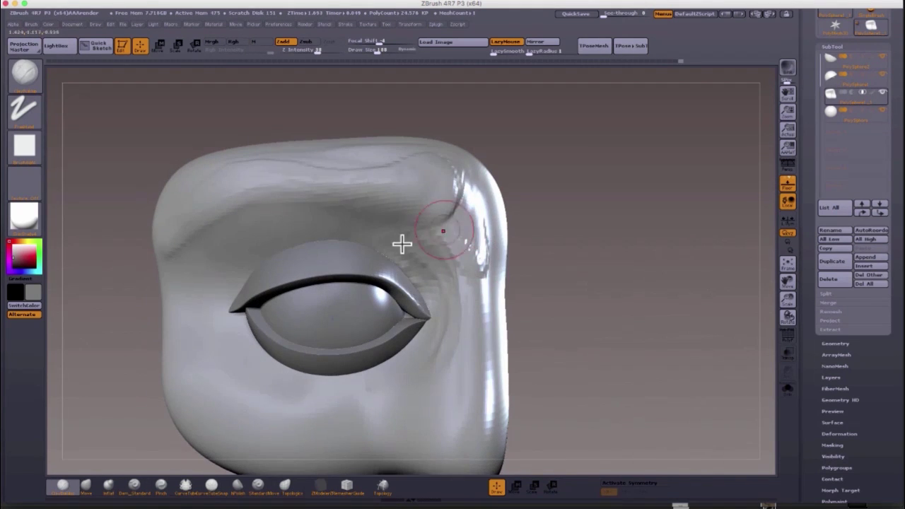
pyautogui.keyDown('shift'); pyautogui.moveTo(401, 245); pyautogui.dragTo(441, 246); pyautogui.keyUp('shift')
pyautogui.moveTo(325, 211)
pyautogui.mouseDown(button='right')
pyautogui.moveTo(341, 188)
pyautogui.moveTo(315, 195)
pyautogui.mouseUp(button='right')
# - Build up the skin fold between the brow and the upper eyelid's outer corner with ClayBuildup and smooth it
pyautogui.moveTo(191, 287); pyautogui.dragTo(211, 305)
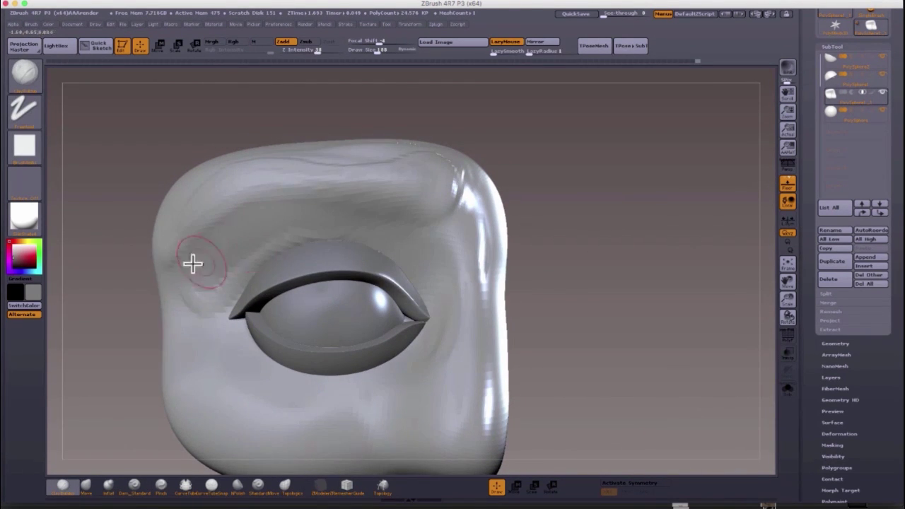
pyautogui.moveTo(255, 219); pyautogui.dragTo(385, 230, button='right')
pyautogui.press('space')
pyautogui.moveTo(210, 244); pyautogui.dragTo(226, 246)
pyautogui.moveTo(177, 283)
pyautogui.mouseDown()
pyautogui.moveTo(229, 253)
pyautogui.moveTo(293, 236)
pyautogui.moveTo(179, 305)
pyautogui.mouseUp()
pyautogui.moveTo(237, 266); pyautogui.dragTo(322, 232)
pyautogui.moveTo(311, 230)
pyautogui.keyDown('shift'); pyautogui.mouseDown()
pyautogui.moveTo(157, 304)
pyautogui.moveTo(242, 240)
pyautogui.moveTo(187, 285)
pyautogui.mouseUp(); pyautogui.keyUp('shift')
pyautogui.moveTo(212, 263)
pyautogui.keyDown('shift'); pyautogui.mouseDown()
pyautogui.moveTo(297, 226)
pyautogui.moveTo(283, 237)
pyautogui.mouseUp(); pyautogui.keyUp('shift')
# - Add clay along the side of the nose bridge from the inner eye corner up to the brow
pyautogui.moveTo(282, 254)
pyautogui.mouseDown(button='right')
pyautogui.moveTo(217, 289)
pyautogui.moveTo(233, 288)
pyautogui.mouseUp(button='right')
pyautogui.moveTo(428, 239)
pyautogui.mouseDown()
pyautogui.moveTo(408, 260)
pyautogui.moveTo(436, 311)
pyautogui.mouseUp()
pyautogui.moveTo(437, 297); pyautogui.dragTo(462, 182)
# - Reshape the brow's upper contour and the skin beside the nose bridge with the Move brush, working from side and front
pyautogui.moveTo(547, 224)
pyautogui.mouseDown()
pyautogui.moveTo(497, 210)
pyautogui.moveTo(454, 239)
pyautogui.moveTo(420, 360)
pyautogui.moveTo(368, 301)
pyautogui.moveTo(385, 295)
pyautogui.mouseUp()
pyautogui.press('b')
pyautogui.press('m')
pyautogui.press('v')
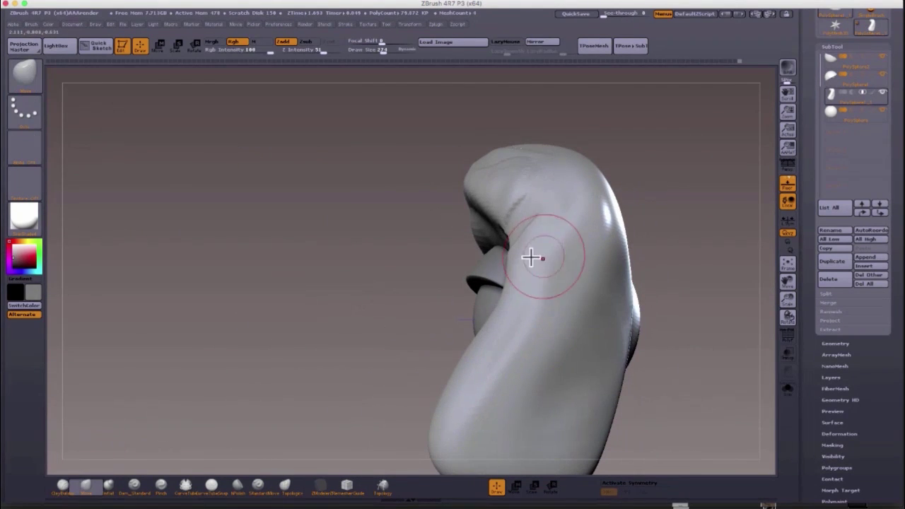
pyautogui.press('space')
pyautogui.moveTo(520, 262)
pyautogui.mouseDown()
pyautogui.moveTo(570, 222)
pyautogui.moveTo(537, 162)
pyautogui.moveTo(608, 231)
pyautogui.moveTo(443, 173)
pyautogui.mouseUp()
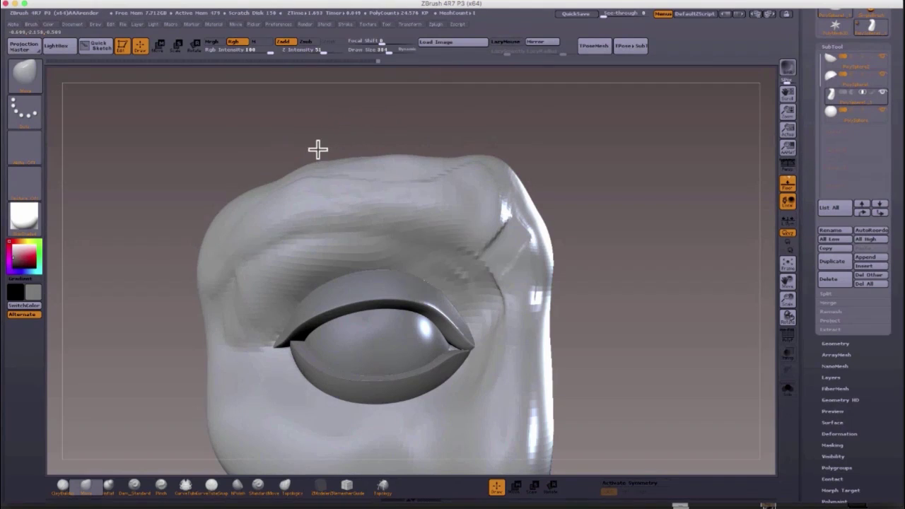
pyautogui.moveTo(343, 156)
pyautogui.mouseDown()
pyautogui.moveTo(463, 163)
pyautogui.moveTo(364, 145)
pyautogui.mouseUp()
pyautogui.moveTo(498, 171)
pyautogui.mouseDown()
pyautogui.moveTo(547, 151)
pyautogui.moveTo(555, 159)
pyautogui.mouseUp()
pyautogui.moveTo(243, 347)
pyautogui.mouseDown()
pyautogui.moveTo(534, 157)
pyautogui.moveTo(519, 123)
pyautogui.mouseUp()
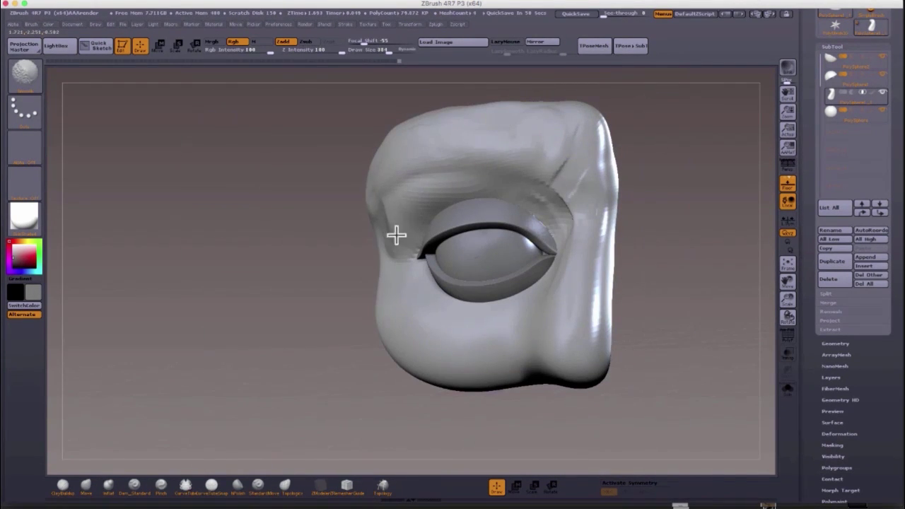
# - Smooth the outer skin area and build up the brow ridge with ClayBuildup at draw size 215
pyautogui.moveTo(333, 198); pyautogui.dragTo(405, 202)
pyautogui.press('space')
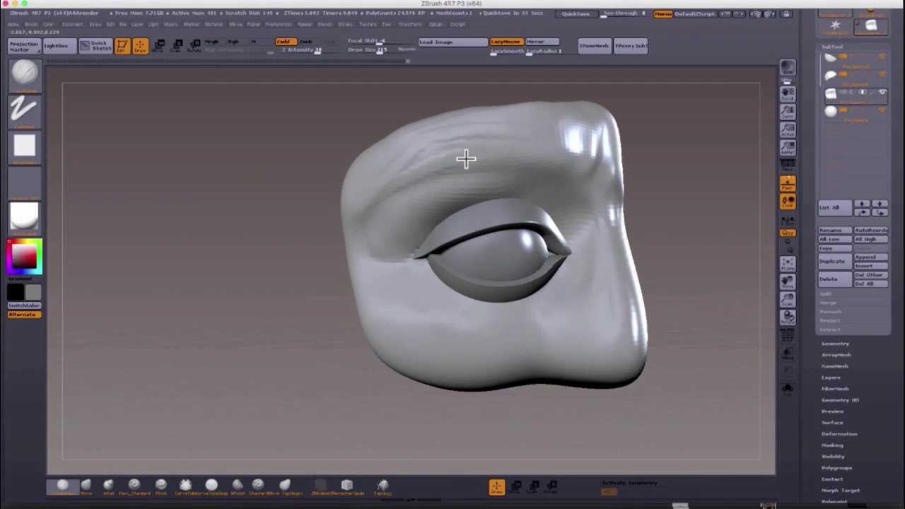
pyautogui.moveTo(392, 220); pyautogui.dragTo(545, 141)
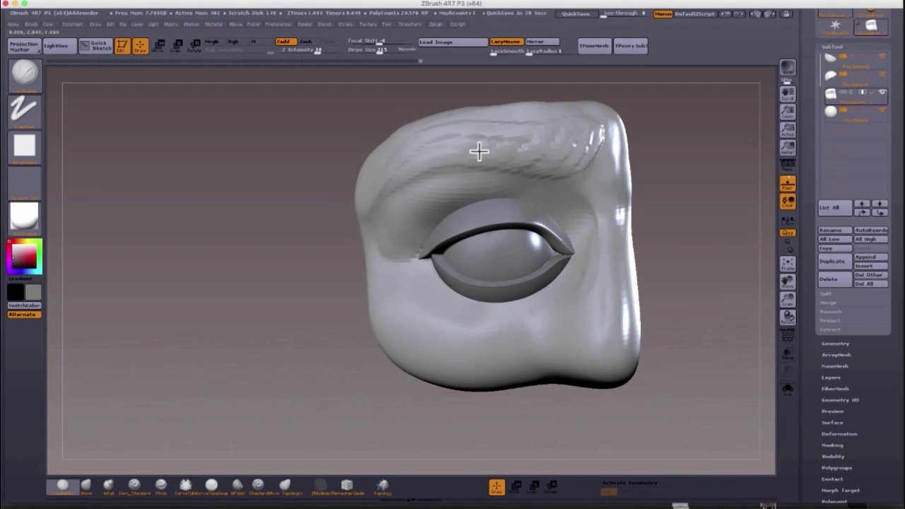
pyautogui.moveTo(410, 238); pyautogui.dragTo(480, 182)
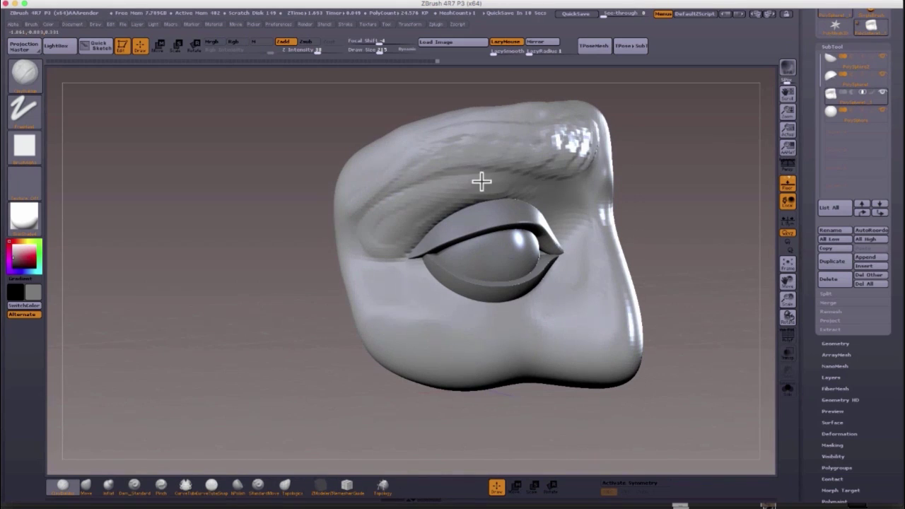
# - Build up the fold between the brow and upper eyelid toward the inner corner, smoothing it beside the nose bridge
pyautogui.moveTo(448, 258); pyautogui.dragTo(480, 198)
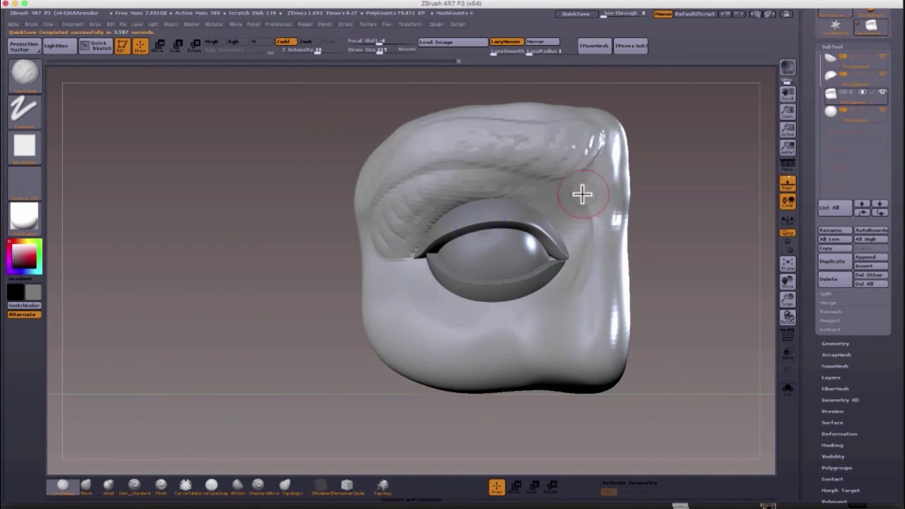
pyautogui.moveTo(568, 186); pyautogui.dragTo(616, 208)
pyautogui.moveTo(664, 269); pyautogui.dragTo(696, 220)
pyautogui.keyDown('shift'); pyautogui.moveTo(601, 185); pyautogui.dragTo(604, 198); pyautogui.keyUp('shift')
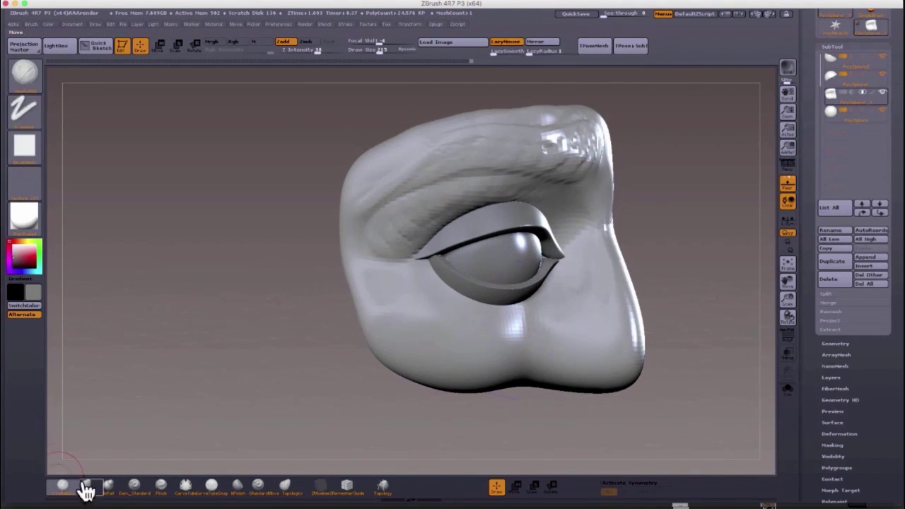
# - Adjust the contours of the nose bridge and the outer side of the skin with the Move brush
pyautogui.click(85, 486)
pyautogui.moveTo(247, 381); pyautogui.dragTo(332, 332)
pyautogui.press('space')
pyautogui.moveTo(625, 193); pyautogui.dragTo(631, 194)
pyautogui.moveTo(339, 275); pyautogui.dragTo(452, 261)
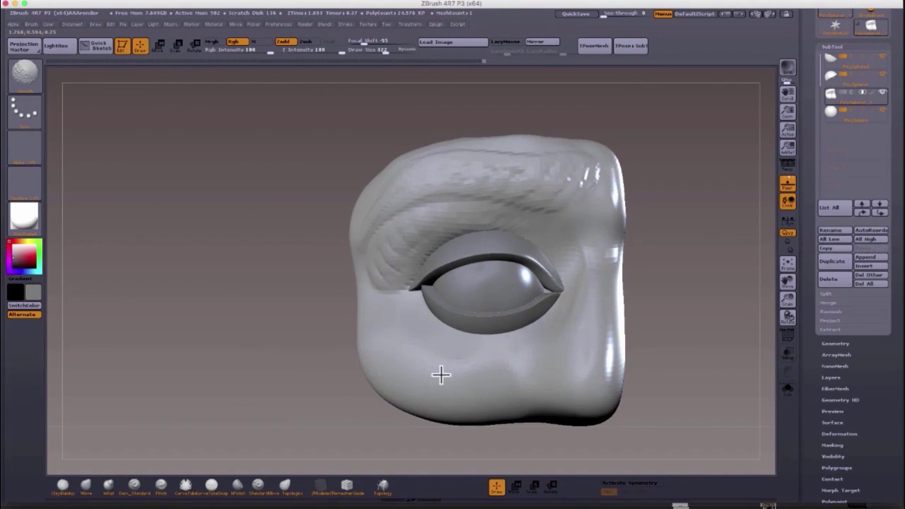
# - Smooth the brow area and build up the cheek below the lower eyelid with ClayBuildup
pyautogui.press('1')
pyautogui.moveTo(520, 343); pyautogui.dragTo(432, 318)
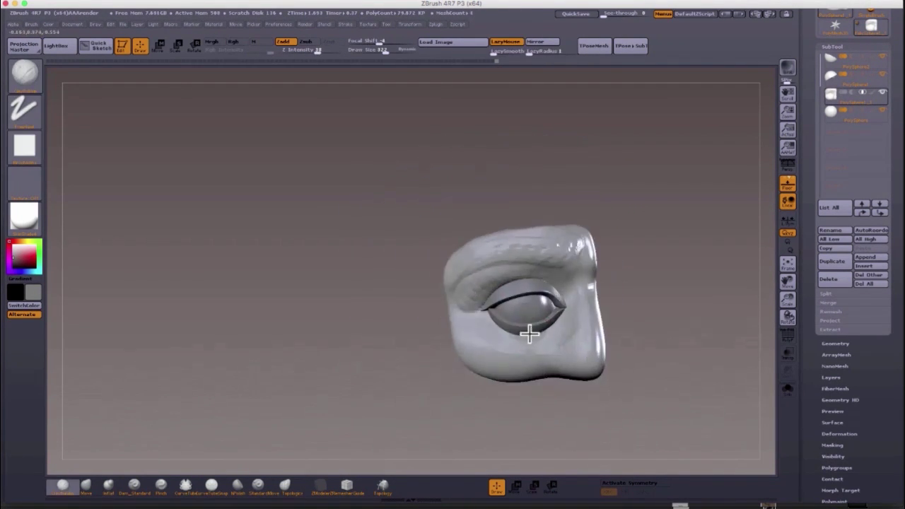
pyautogui.press('space')
pyautogui.moveTo(530, 336); pyautogui.dragTo(543, 337)
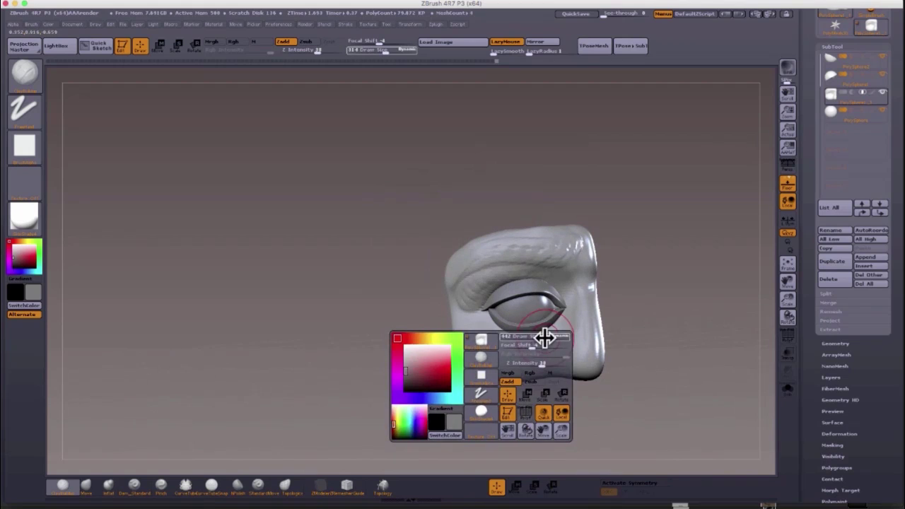
pyautogui.moveTo(467, 344)
pyautogui.mouseDown()
pyautogui.moveTo(499, 370)
pyautogui.moveTo(475, 361)
pyautogui.moveTo(441, 321)
pyautogui.mouseUp()
pyautogui.moveTo(467, 364)
pyautogui.mouseDown()
pyautogui.moveTo(483, 374)
pyautogui.moveTo(504, 357)
pyautogui.mouseUp()
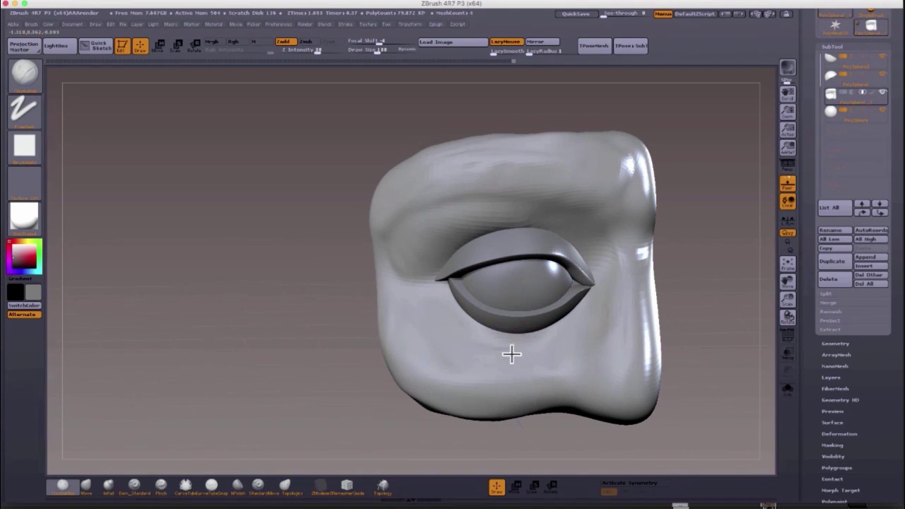
pyautogui.moveTo(511, 354)
pyautogui.mouseDown()
pyautogui.moveTo(461, 343)
pyautogui.moveTo(464, 323)
pyautogui.mouseUp()
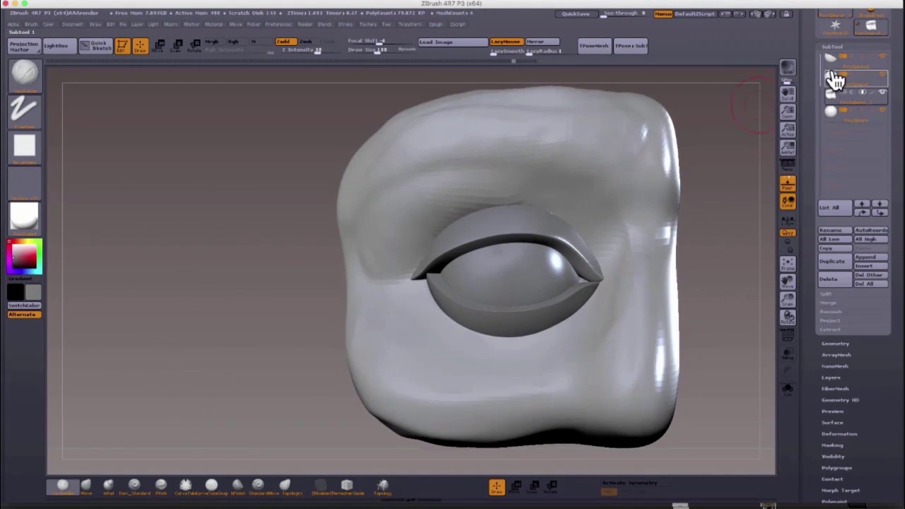
# - Reshape the lower eyelid's lower edge and corners with a reduced Move brush
pyautogui.press('space')
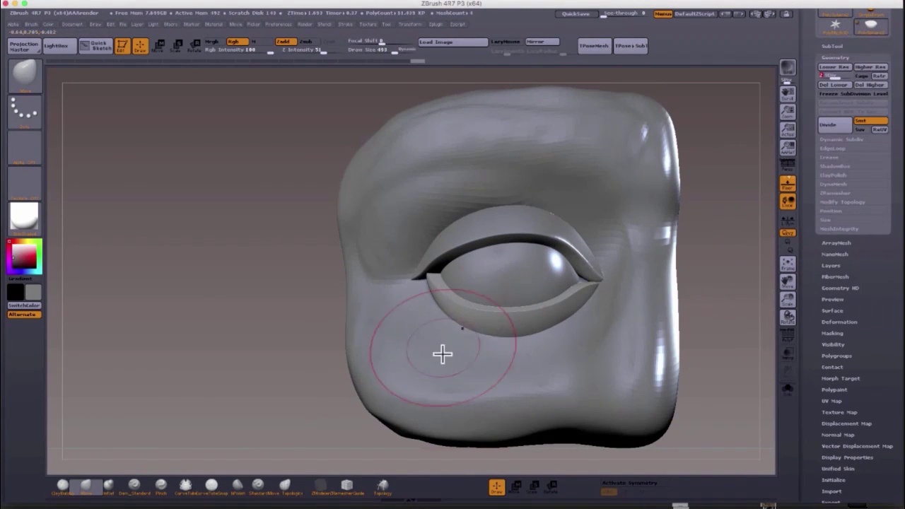
pyautogui.press('space')
pyautogui.moveTo(463, 278); pyautogui.dragTo(460, 278)
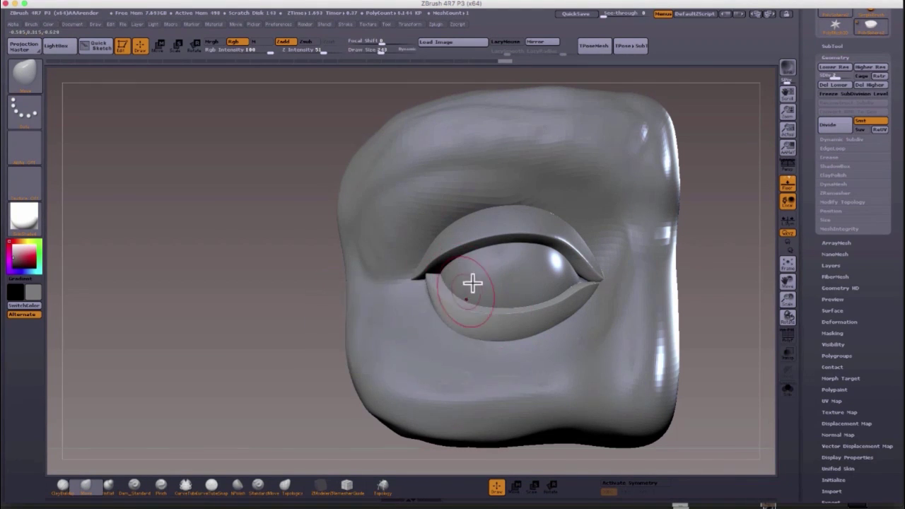
pyautogui.moveTo(472, 283)
pyautogui.mouseDown(button='right')
pyautogui.moveTo(462, 315)
pyautogui.moveTo(584, 288)
pyautogui.mouseUp(button='right')
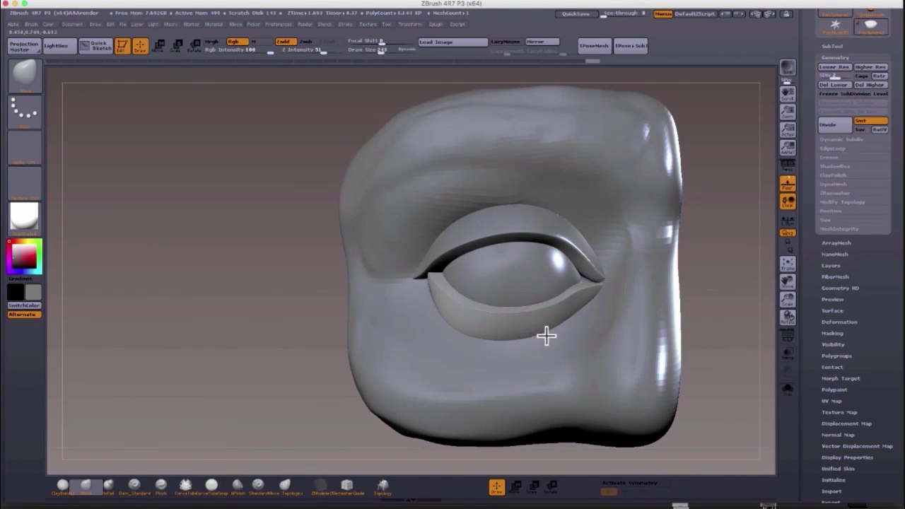
# - Bring up the David Plasters eye reference beside the sculpt and turn it to match the front view
pyautogui.click(817, 500)
pyautogui.moveTo(595, 479); pyautogui.dragTo(323, 375)
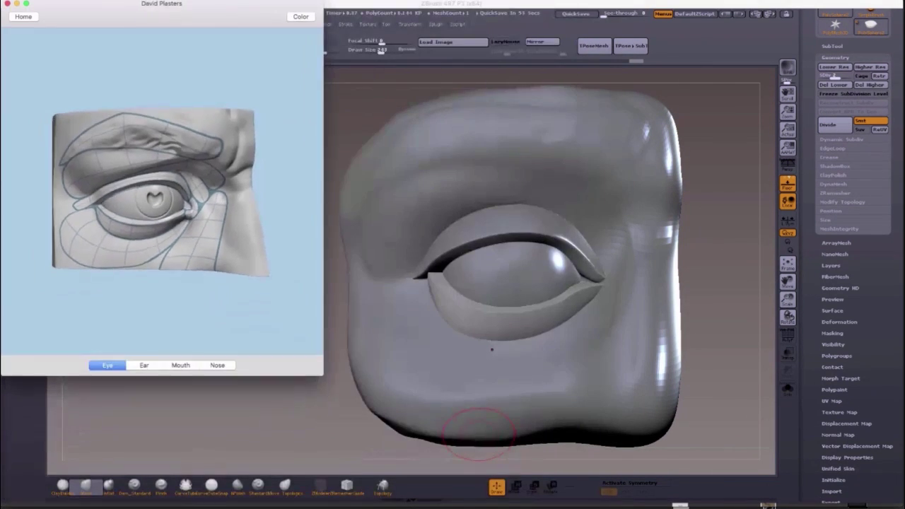
pyautogui.click(185, 56)
pyautogui.click(429, 367)
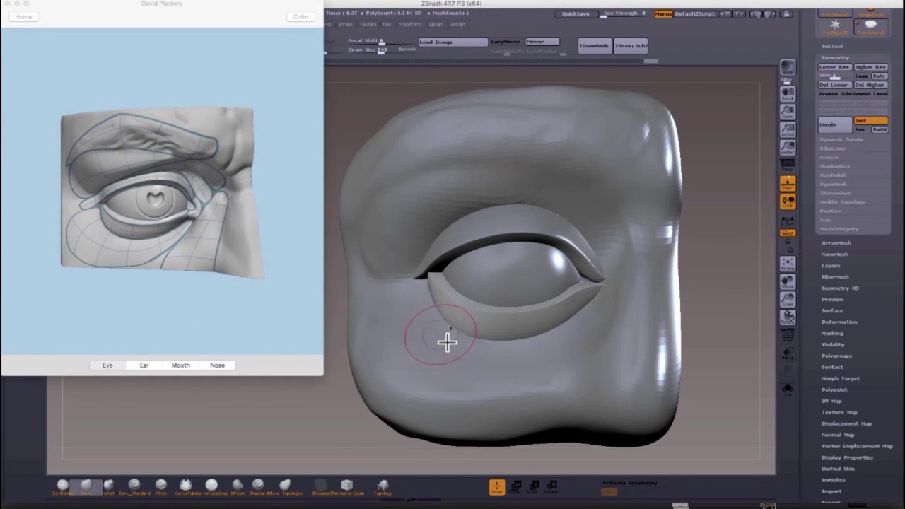
# - Nudge the lower eyelid's inner corner, then reshape the upper eyelid's arch and corners with a larger Move brush
pyautogui.moveTo(609, 301); pyautogui.dragTo(588, 290)
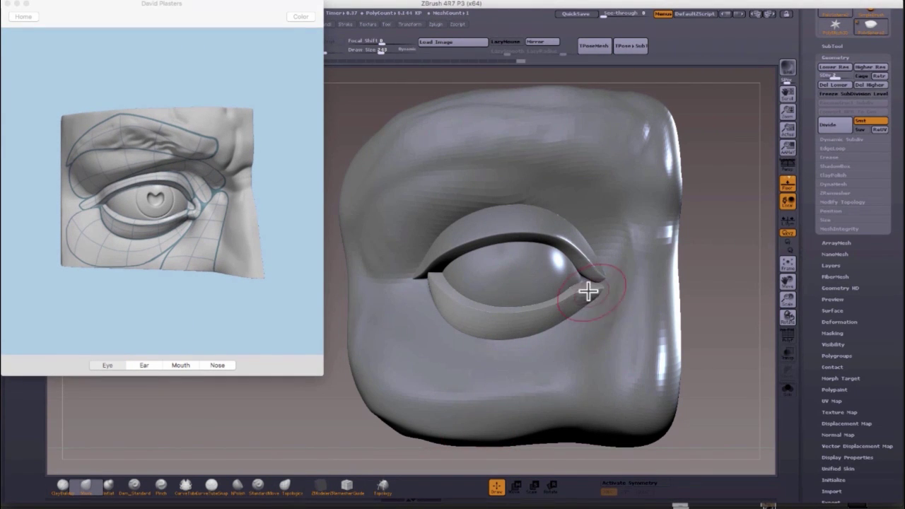
pyautogui.keyDown('alt'); pyautogui.click(490, 233); pyautogui.keyUp('alt')
pyautogui.press('space')
pyautogui.click(489, 228)
pyautogui.moveTo(484, 237); pyautogui.dragTo(490, 253)
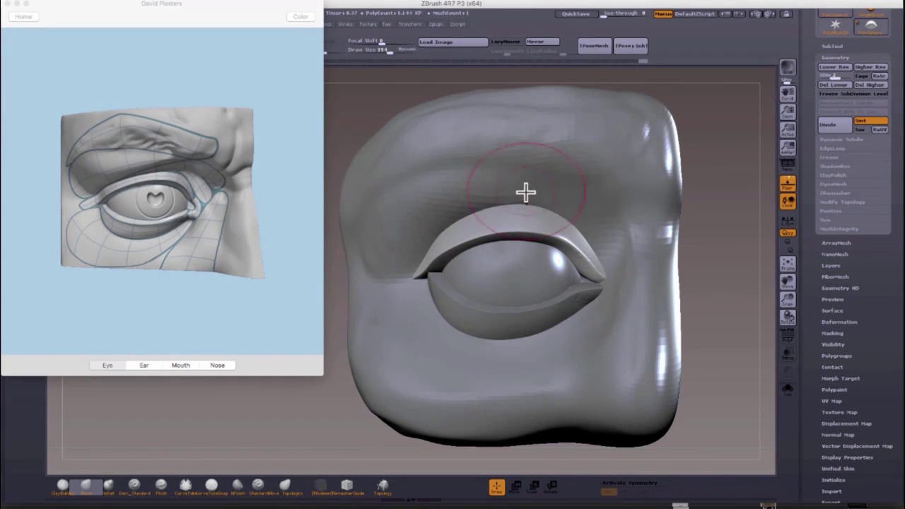
pyautogui.moveTo(526, 193); pyautogui.dragTo(527, 190)
pyautogui.moveTo(581, 253); pyautogui.dragTo(586, 262)
pyautogui.moveTo(433, 273); pyautogui.dragTo(431, 282)
# - Enlarge the Move brush and refine the outer end of the lower eyelid and the curve of the upper eyelid
pyautogui.keyDown('alt'); pyautogui.click(454, 302); pyautogui.keyUp('alt')
pyautogui.press('space')
pyautogui.click(451, 297)
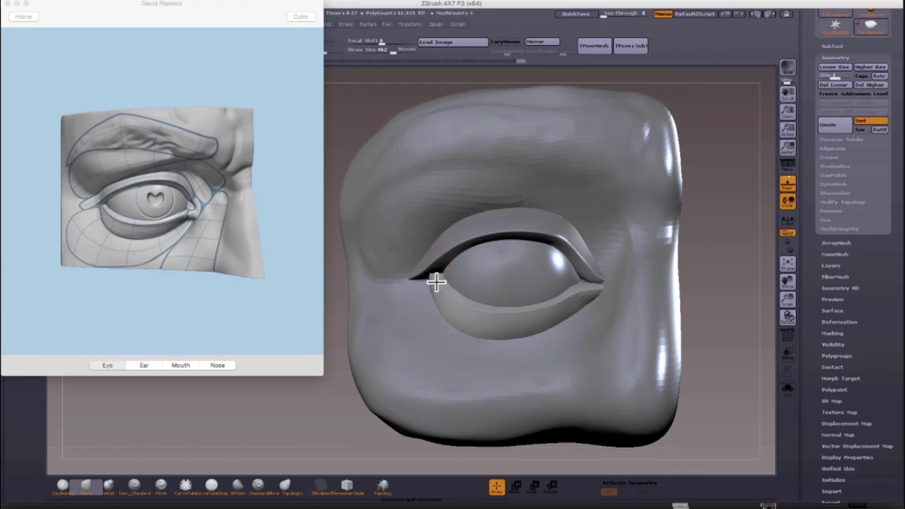
pyautogui.keyDown('alt'); pyautogui.click(501, 226); pyautogui.keyUp('alt')
pyautogui.moveTo(602, 229); pyautogui.dragTo(611, 236)
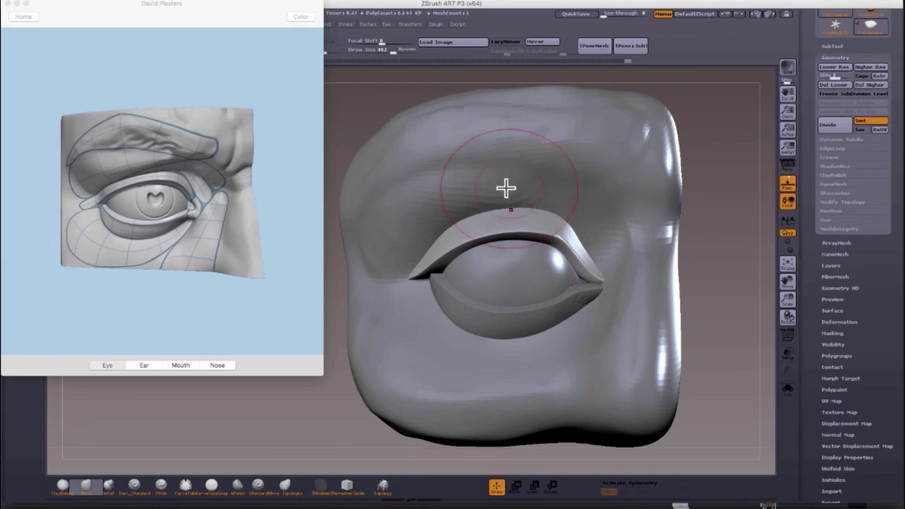
# - Select the surrounding skin, adjust the fold above the upper eyelid, and turn the reference to the matching side view
pyautogui.keyDown('alt'); pyautogui.click(456, 200); pyautogui.keyUp('alt')
pyautogui.moveTo(456, 200); pyautogui.dragTo(601, 212, button='right')
pyautogui.moveTo(460, 217); pyautogui.dragTo(452, 211)
pyautogui.moveTo(198, 306); pyautogui.dragTo(454, 204)
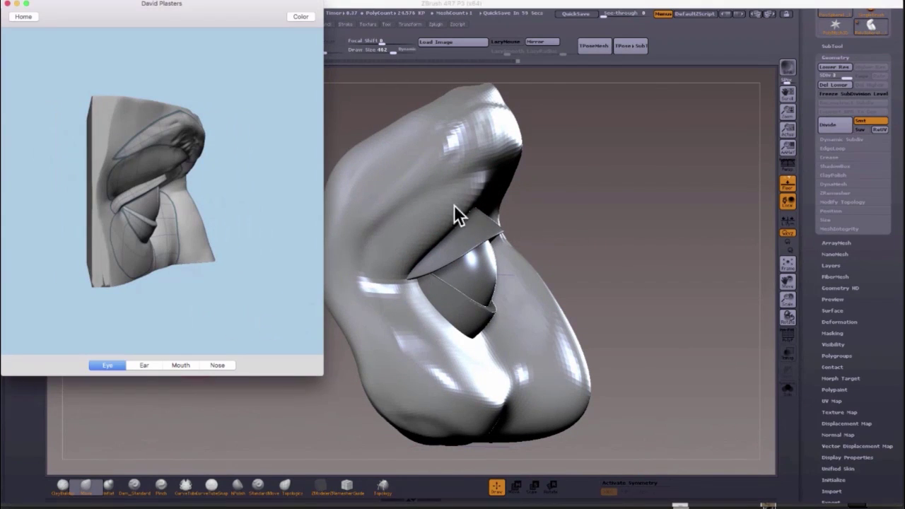
pyautogui.click(463, 208)
# - Enlarge the Move brush and reshape the cheek below the eye and the side of the nose in side view
pyautogui.press('s')
pyautogui.moveTo(578, 254); pyautogui.dragTo(596, 259)
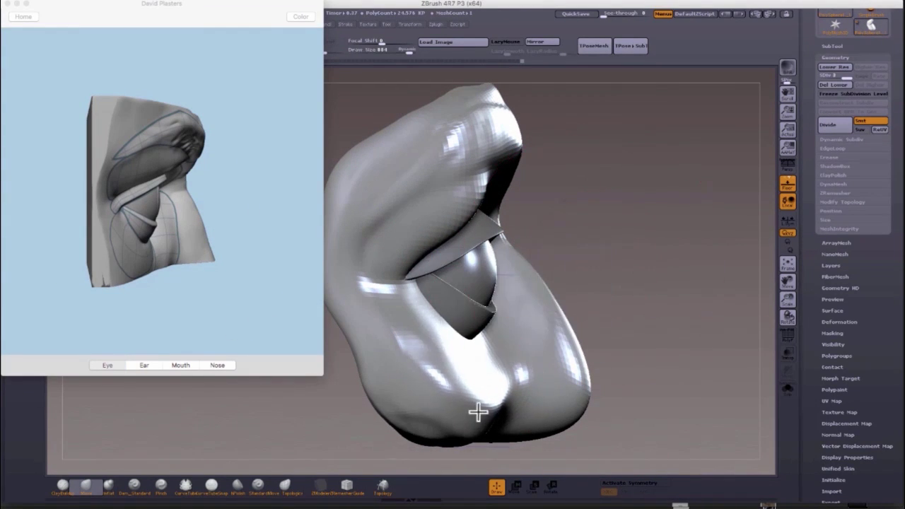
pyautogui.moveTo(479, 412); pyautogui.dragTo(475, 398)
pyautogui.moveTo(573, 329); pyautogui.dragTo(563, 333)
pyautogui.moveTo(525, 251); pyautogui.dragTo(574, 244, button='right')
pyautogui.moveTo(574, 244); pyautogui.dragTo(515, 233)
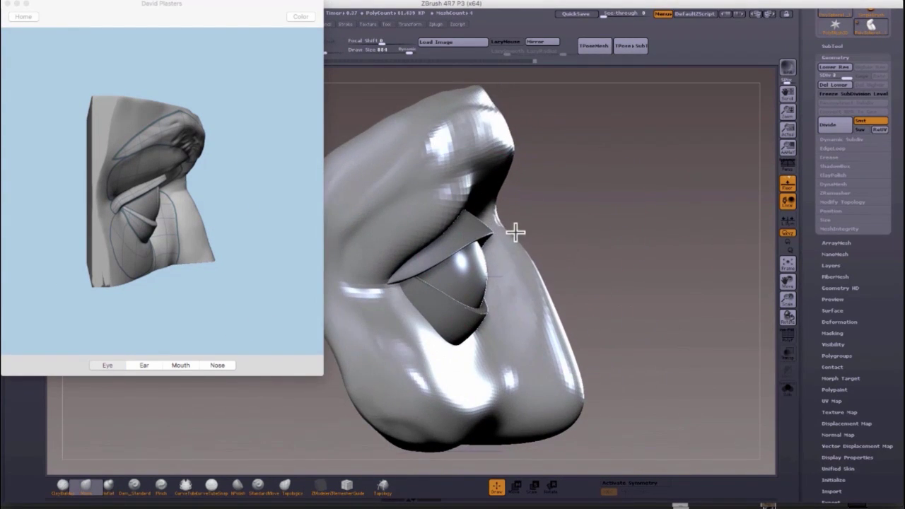
# - Move the skin above the upper eyelid with a smaller brush and turn the reference back toward the front
pyautogui.moveTo(521, 117); pyautogui.dragTo(459, 200)
pyautogui.press('space')
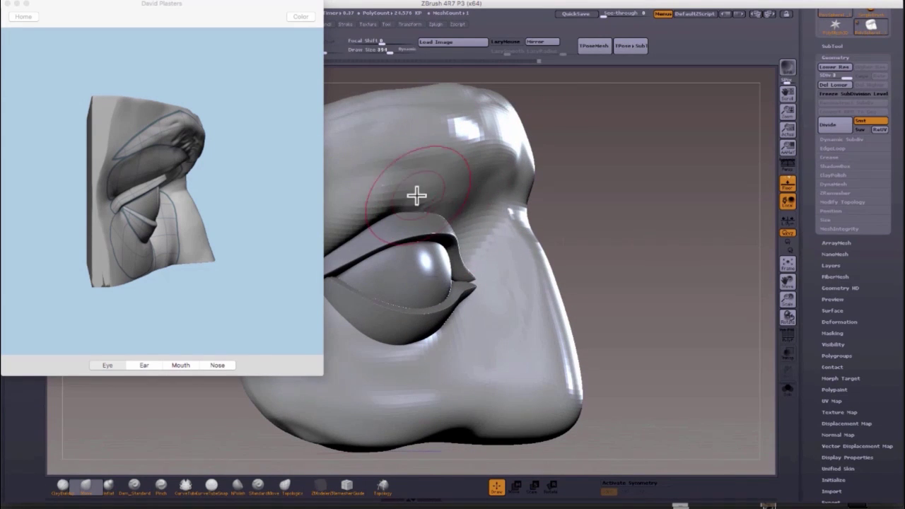
pyautogui.moveTo(549, 229); pyautogui.dragTo(605, 248)
pyautogui.keyDown('alt'); pyautogui.moveTo(605, 250); pyautogui.dragTo(599, 244, button='right'); pyautogui.keyUp('alt')
pyautogui.moveTo(272, 276); pyautogui.dragTo(173, 288)
# - Build up the fold between the brow and upper eyelid with ClayBuildup at draw size 297 and smooth it
pyautogui.click(63, 487)
pyautogui.press('space')
pyautogui.moveTo(594, 196); pyautogui.dragTo(412, 207)
pyautogui.press('space')
pyautogui.moveTo(576, 186)
pyautogui.keyDown('shift'); pyautogui.mouseDown()
pyautogui.moveTo(431, 236)
pyautogui.moveTo(506, 191)
pyautogui.moveTo(419, 225)
pyautogui.moveTo(521, 193)
pyautogui.moveTo(533, 212)
pyautogui.mouseUp(); pyautogui.keyUp('shift')
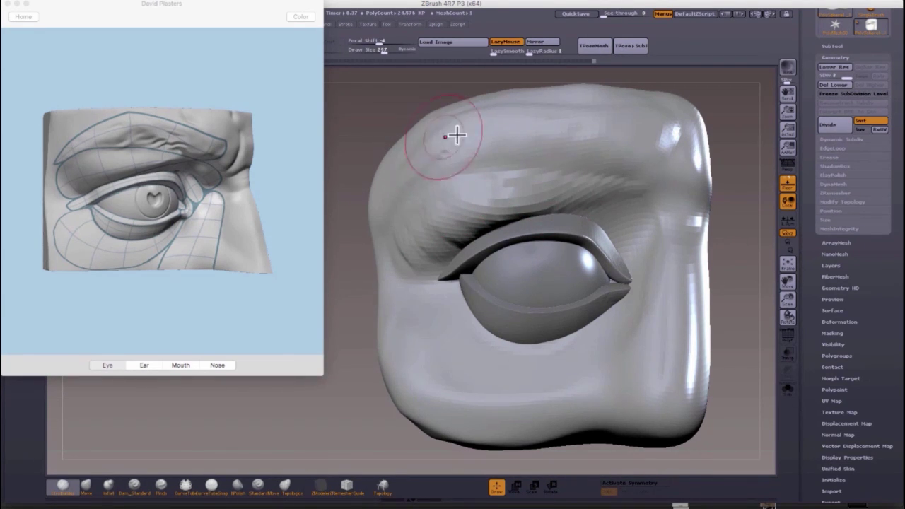
# - Build up the brow ridge and the skin below the lower eyelid, smoothing the strokes over the brow and fold
pyautogui.moveTo(515, 116); pyautogui.dragTo(576, 125)
pyautogui.moveTo(618, 157); pyautogui.dragTo(446, 148)
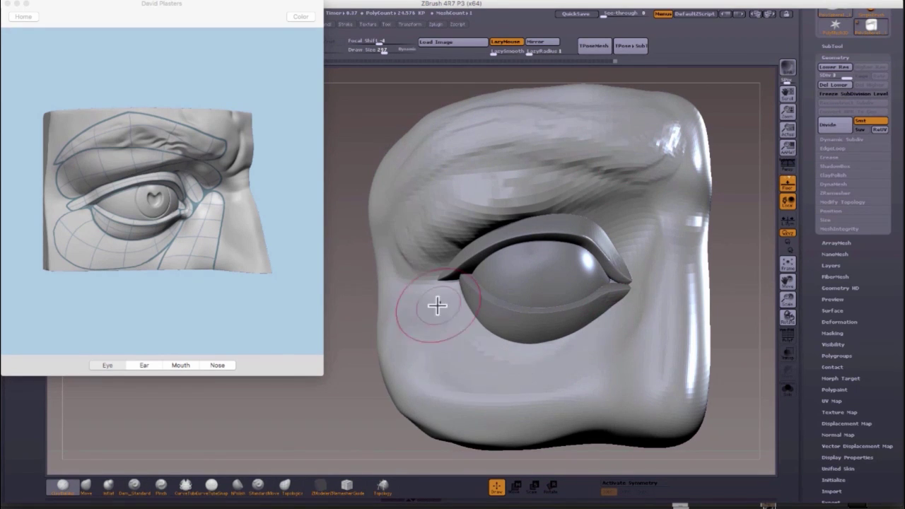
pyautogui.moveTo(470, 352)
pyautogui.mouseDown()
pyautogui.moveTo(446, 345)
pyautogui.moveTo(554, 355)
pyautogui.moveTo(479, 366)
pyautogui.mouseUp()
pyautogui.keyDown('shift'); pyautogui.moveTo(505, 189); pyautogui.dragTo(484, 198); pyautogui.keyUp('shift')
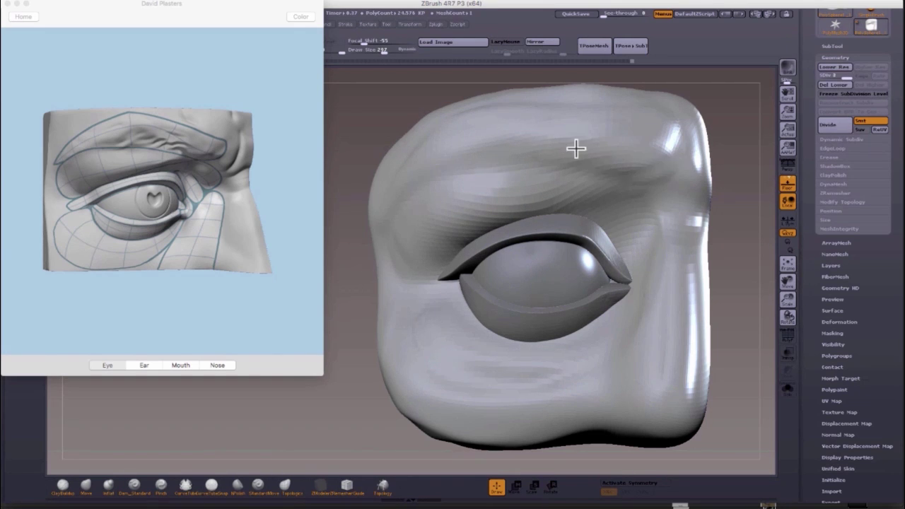
pyautogui.moveTo(644, 182)
pyautogui.mouseDown()
pyautogui.moveTo(686, 212)
pyautogui.moveTo(680, 268)
pyautogui.moveTo(667, 290)
pyautogui.mouseUp()
# - Reshape the brow's upper contour and the skin's outer edge with a large Move brush
pyautogui.click(86, 484)
pyautogui.press('space')
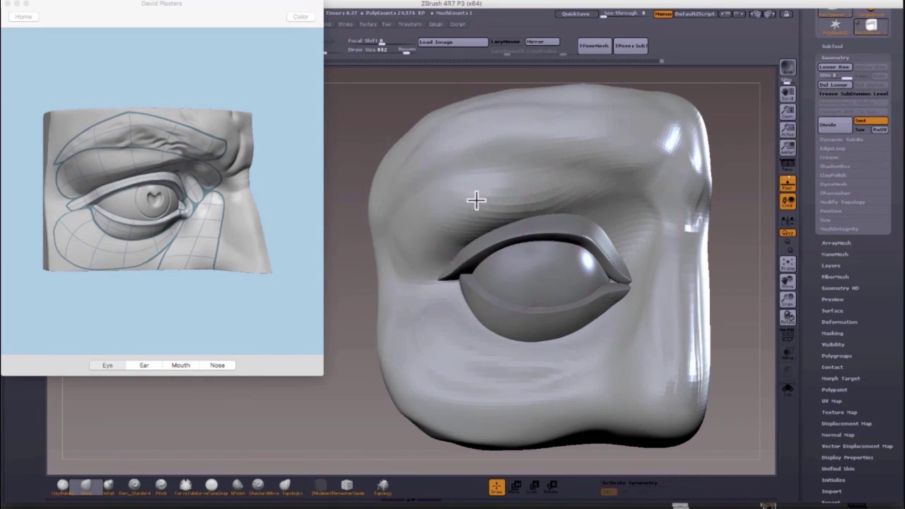
pyautogui.moveTo(643, 154); pyautogui.dragTo(657, 135)
pyautogui.moveTo(388, 240); pyautogui.dragTo(404, 244)
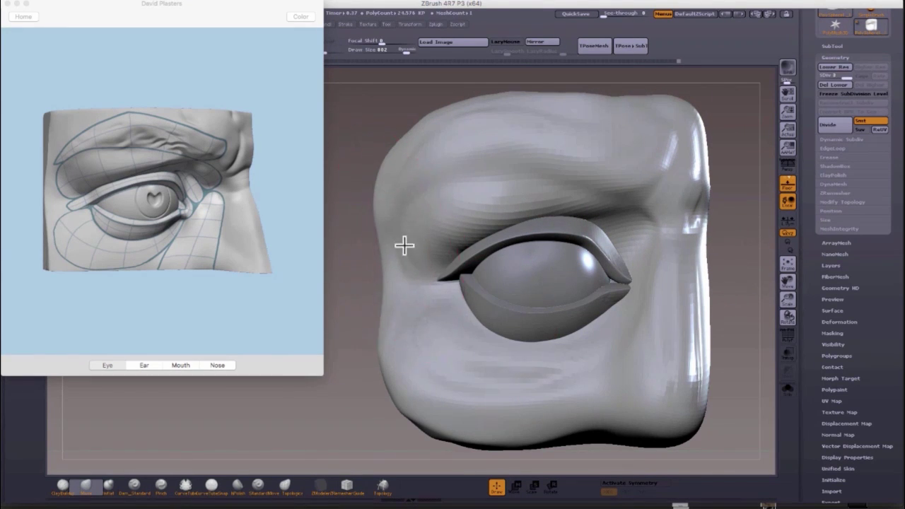
# - Turn the reference toward the front and pull the lower part of the nose side outward
pyautogui.moveTo(361, 374)
pyautogui.mouseDown()
pyautogui.moveTo(297, 318)
pyautogui.moveTo(201, 306)
pyautogui.mouseUp()
pyautogui.moveTo(336, 412); pyautogui.dragTo(417, 417)
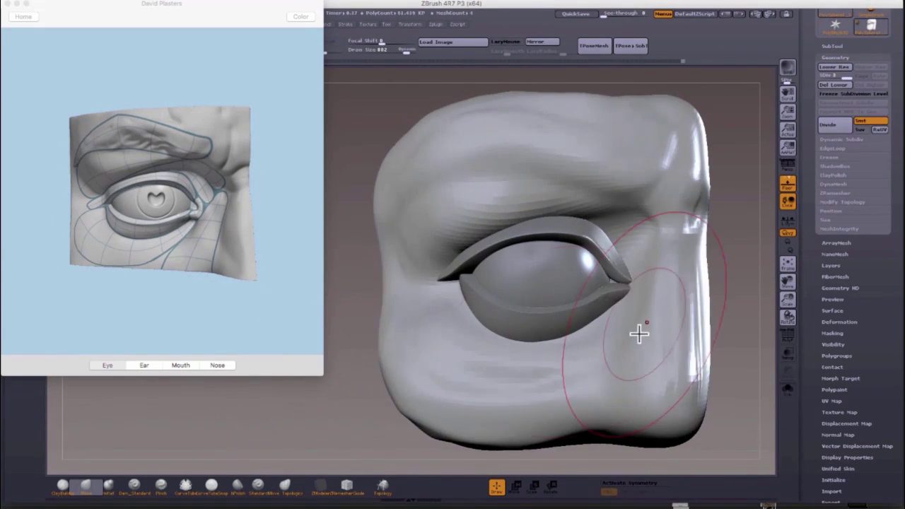
pyautogui.moveTo(682, 396); pyautogui.dragTo(711, 418)
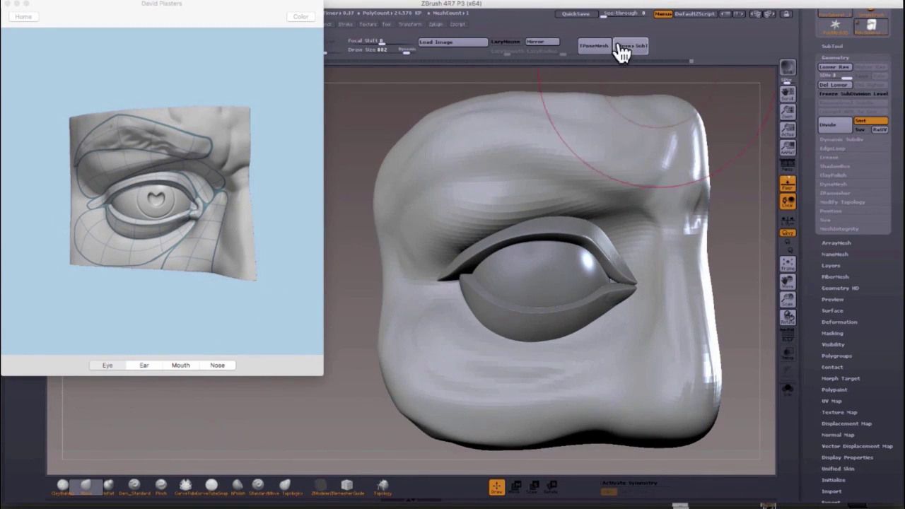
# - Convert the skin mesh to a DynaMesh at resolution 128 and inspect it from another angle
pyautogui.click(833, 184)
pyautogui.click(838, 195)
pyautogui.click(661, 216)
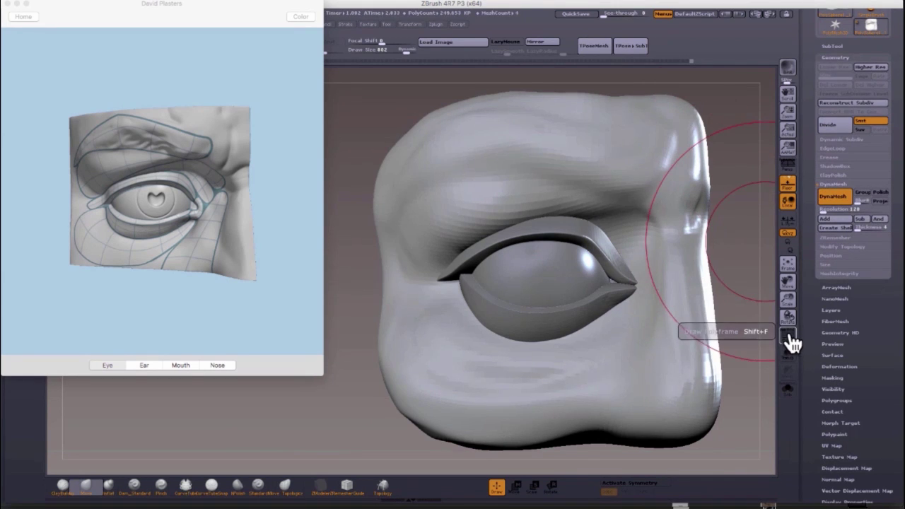
pyautogui.moveTo(739, 212); pyautogui.dragTo(615, 218)
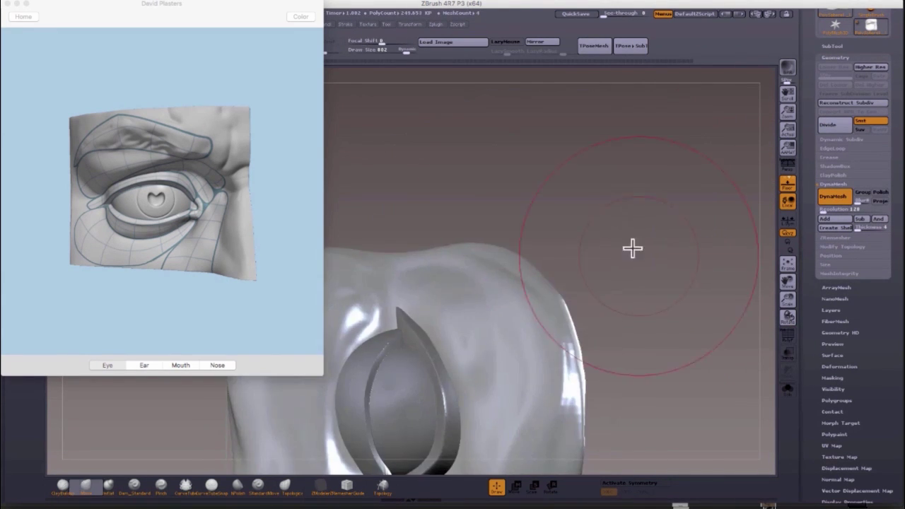
# - Adjust the lower and upper eyelids against the eyeball and skin with a Move brush at draw size 1000
pyautogui.moveTo(632, 248); pyautogui.dragTo(566, 91)
pyautogui.moveTo(739, 383)
pyautogui.keyDown('alt'); pyautogui.mouseDown()
pyautogui.moveTo(661, 235)
pyautogui.moveTo(654, 318)
pyautogui.mouseUp(); pyautogui.keyUp('alt')
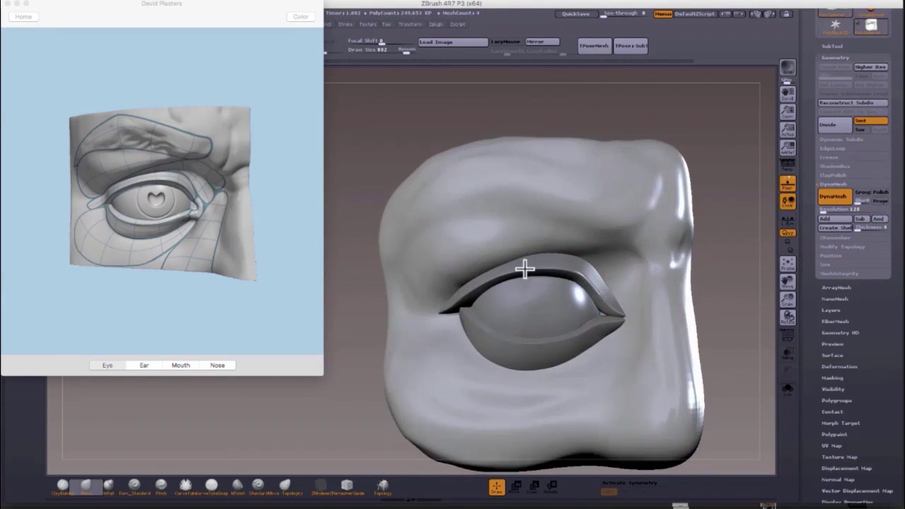
pyautogui.click(832, 46)
pyautogui.click(831, 59)
pyautogui.press('space')
pyautogui.moveTo(511, 329); pyautogui.dragTo(546, 351)
pyautogui.keyDown('alt'); pyautogui.click(512, 280); pyautogui.keyUp('alt')
pyautogui.moveTo(510, 286); pyautogui.dragTo(513, 280)
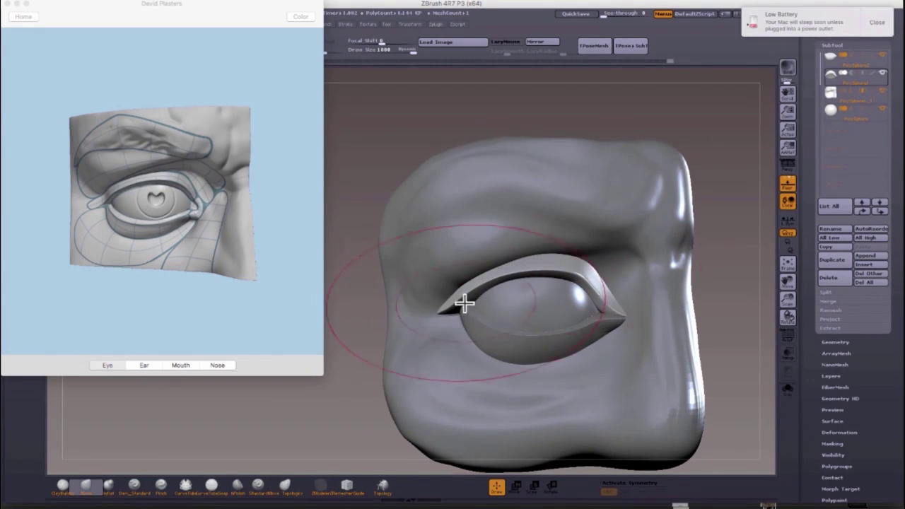
# - Select the skin mesh and rebuild it with DynaMesh at resolution 96
pyautogui.keyDown('alt'); pyautogui.click(492, 215); pyautogui.keyUp('alt')
pyautogui.click(834, 341)
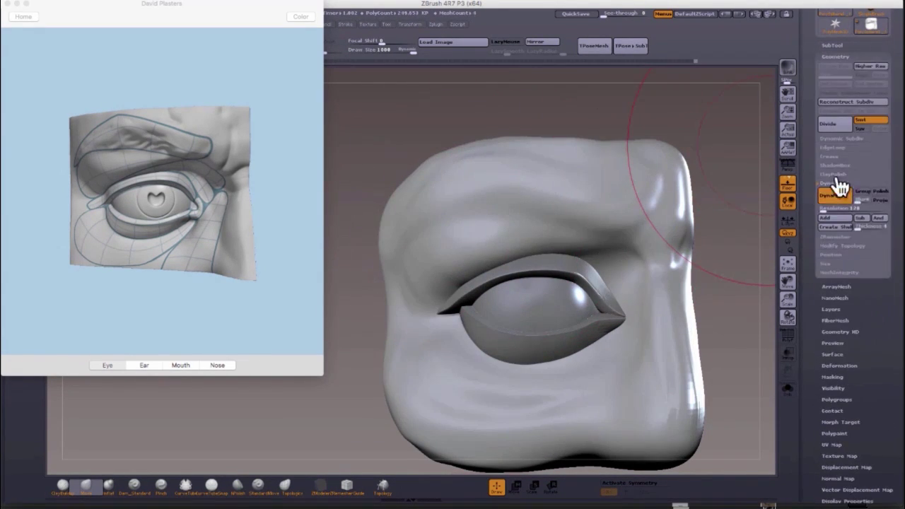
pyautogui.moveTo(823, 224); pyautogui.dragTo(821, 224)
pyautogui.keyDown('ctrl'); pyautogui.moveTo(722, 201); pyautogui.dragTo(744, 324); pyautogui.keyUp('ctrl')
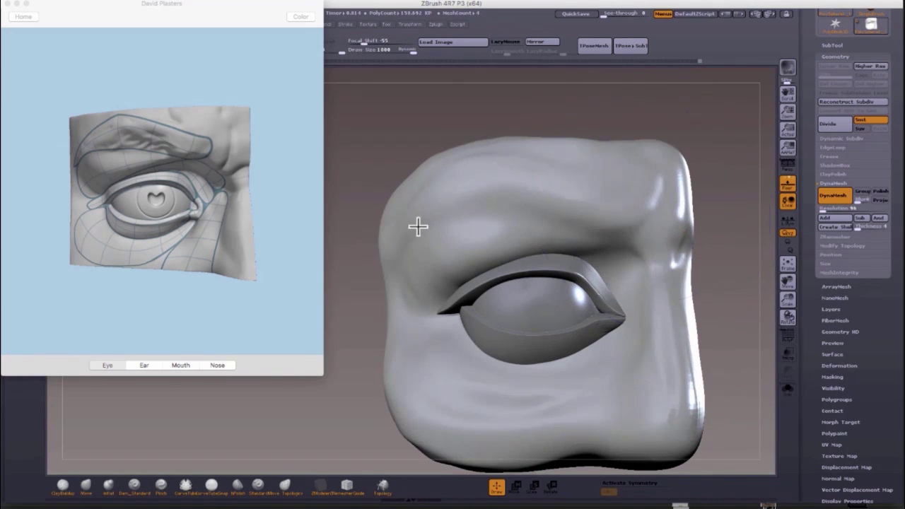
pyautogui.keyDown('ctrl'); pyautogui.moveTo(728, 186); pyautogui.dragTo(737, 258); pyautogui.keyUp('ctrl')
# - Build up the brow, the fold above the eyelid, the skin below it and the nose side with the ClayBuildup brush
pyautogui.click(86, 487)
pyautogui.click(63, 485)
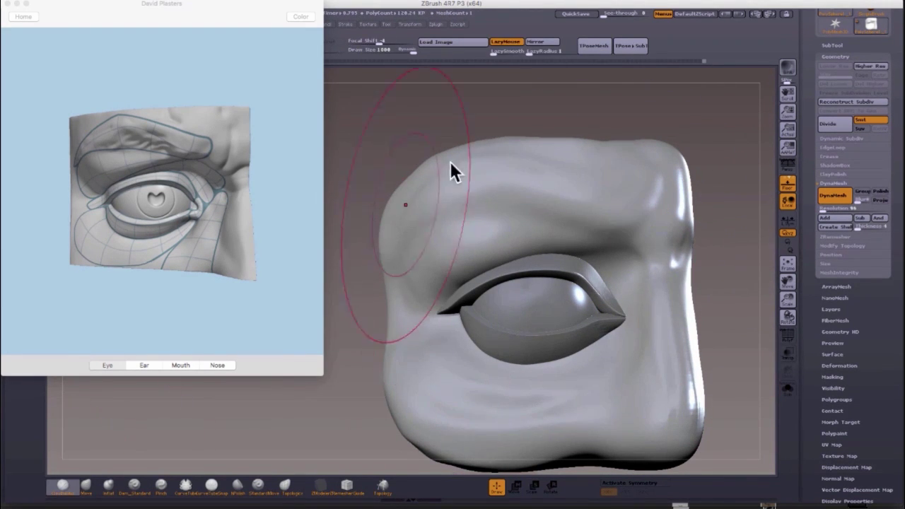
pyautogui.press('space')
pyautogui.moveTo(449, 223); pyautogui.dragTo(416, 224)
pyautogui.moveTo(505, 167); pyautogui.dragTo(556, 208)
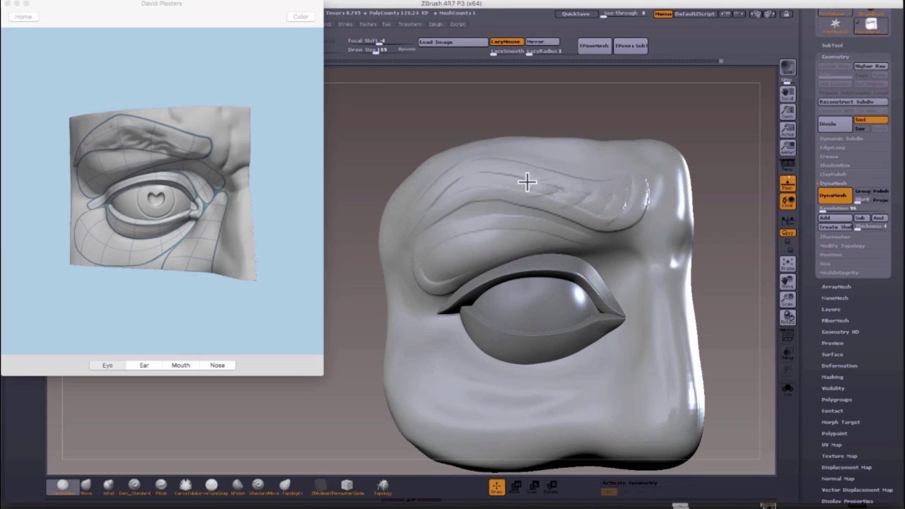
pyautogui.moveTo(422, 247); pyautogui.dragTo(440, 277)
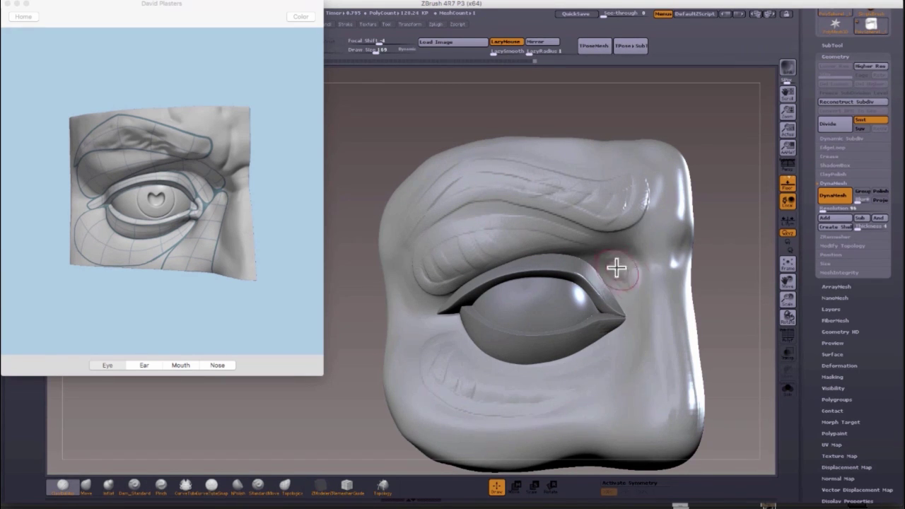
pyautogui.moveTo(651, 277)
pyautogui.mouseDown(button='right')
pyautogui.moveTo(630, 347)
pyautogui.moveTo(606, 382)
pyautogui.mouseUp(button='right')
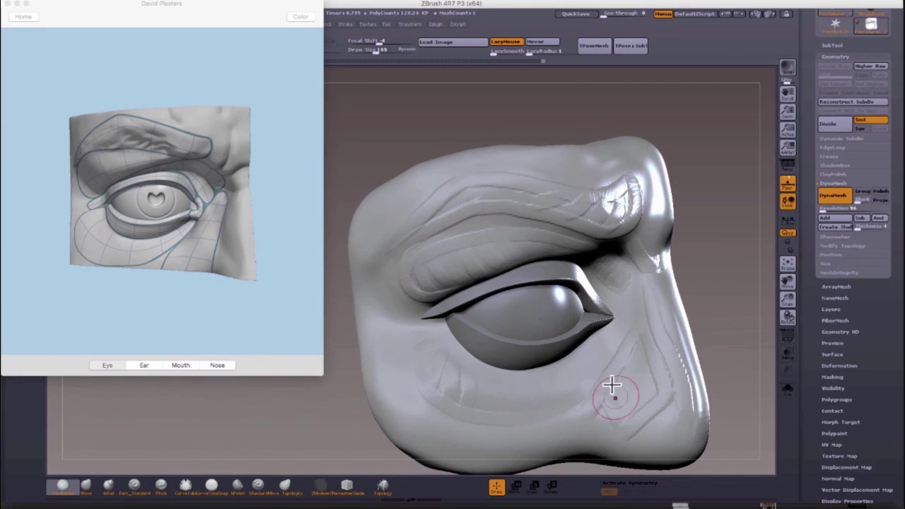
pyautogui.press('space')
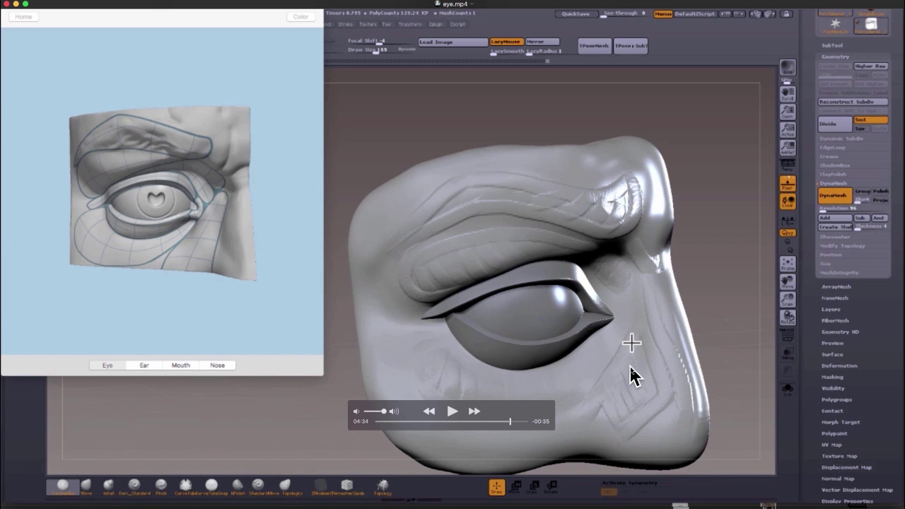
pyautogui.press('space')
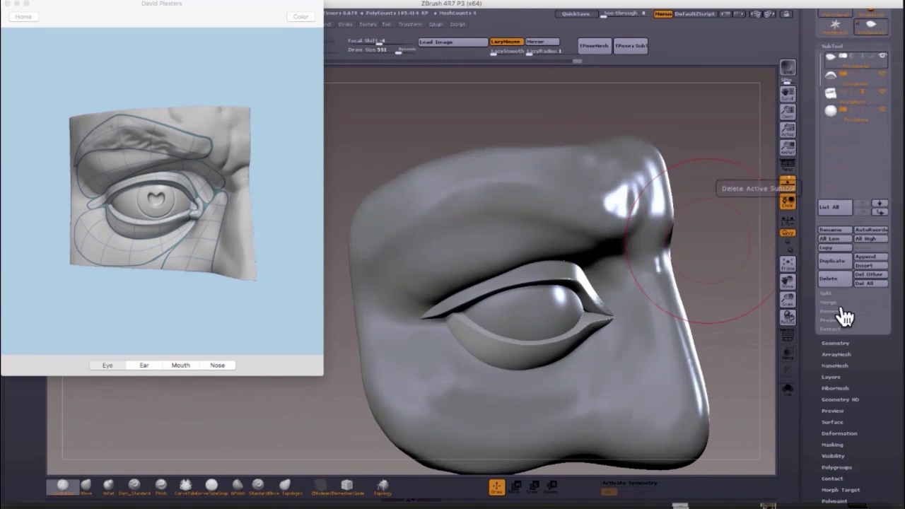
# - Merge the eyelids and the skin into one mesh and fuse them with DynaMesh
pyautogui.click(838, 186)
pyautogui.click(787, 336)
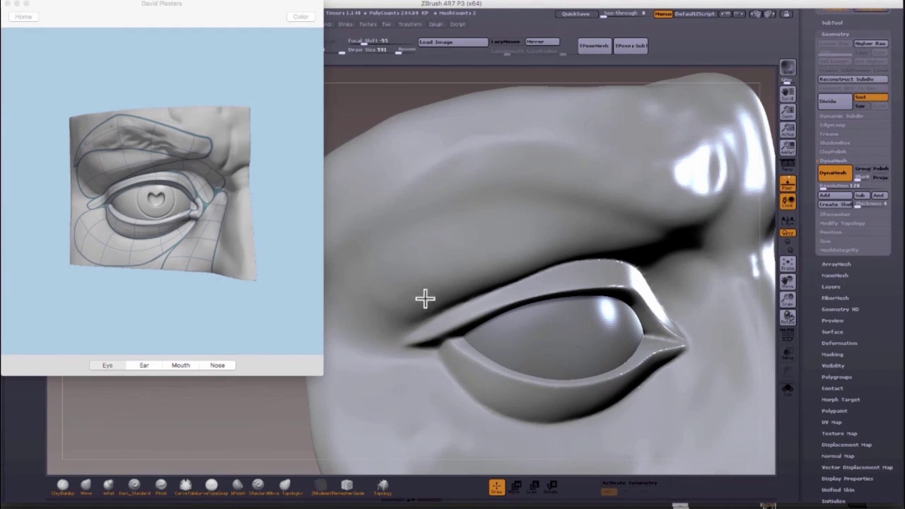
# - Sculpt the tear duct where the eyelids meet at the inner corner, using a small brush
pyautogui.moveTo(424, 296)
pyautogui.mouseDown(button='right')
pyautogui.moveTo(422, 264)
pyautogui.moveTo(694, 290)
pyautogui.mouseUp(button='right')
pyautogui.click(63, 486)
pyautogui.press('space')
pyautogui.keyDown('alt'); pyautogui.moveTo(99, 424); pyautogui.dragTo(95, 466); pyautogui.keyUp('alt')
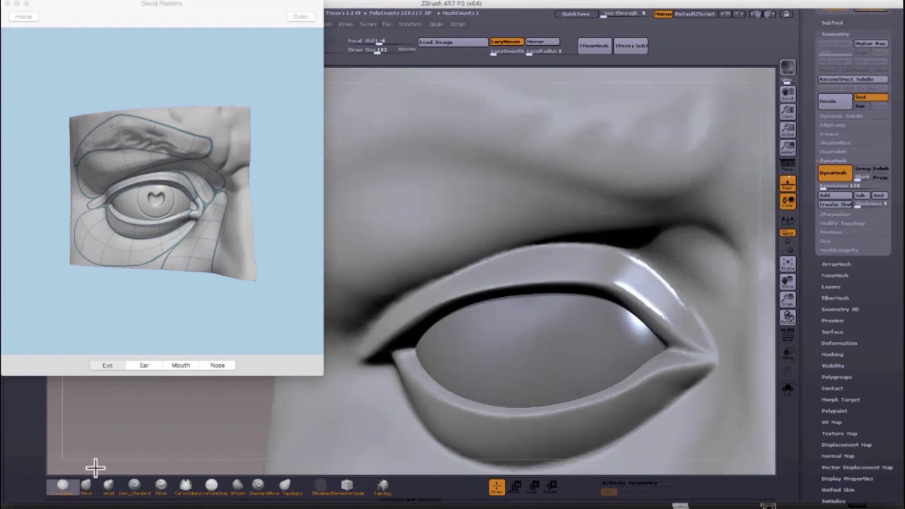
pyautogui.press('space')
pyautogui.moveTo(676, 329)
pyautogui.mouseDown()
pyautogui.moveTo(711, 351)
pyautogui.moveTo(689, 375)
pyautogui.moveTo(666, 354)
pyautogui.mouseUp()
pyautogui.moveTo(683, 337)
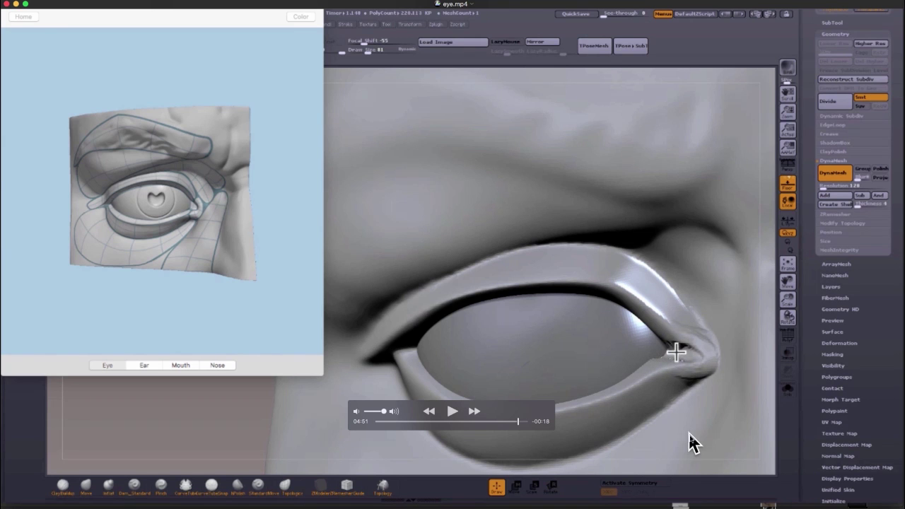
pyautogui.press('space')
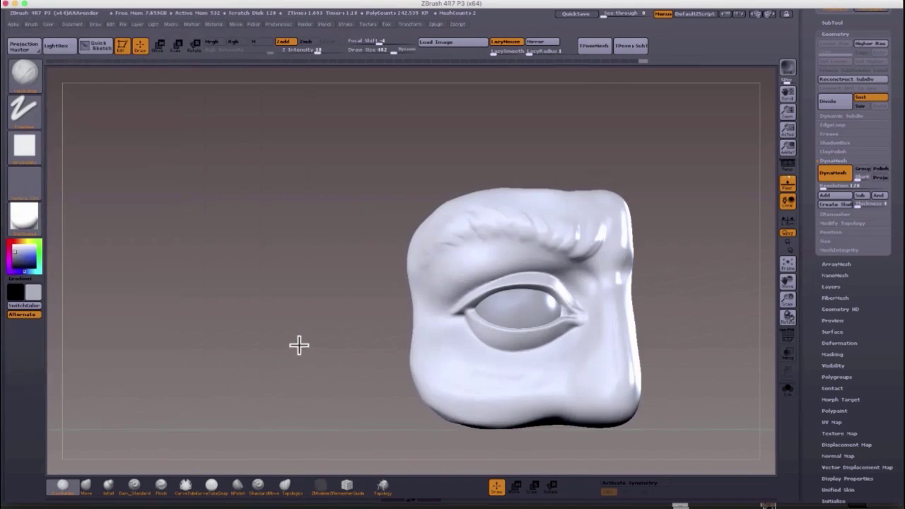
# - Frame the whole eye model and inspect the finished brow and eyelids from an angle
pyautogui.hotkey('ctrl', 'z')
pyautogui.hotkey('ctrl', 'z')
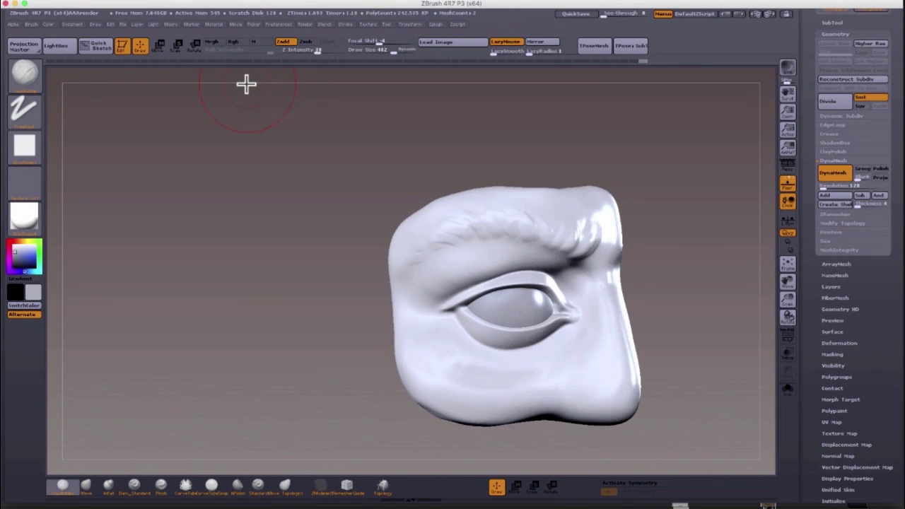
pyautogui.press('f')
pyautogui.moveTo(703, 292)
pyautogui.mouseDown()
pyautogui.moveTo(716, 352)
pyautogui.moveTo(636, 77)
pyautogui.mouseUp()
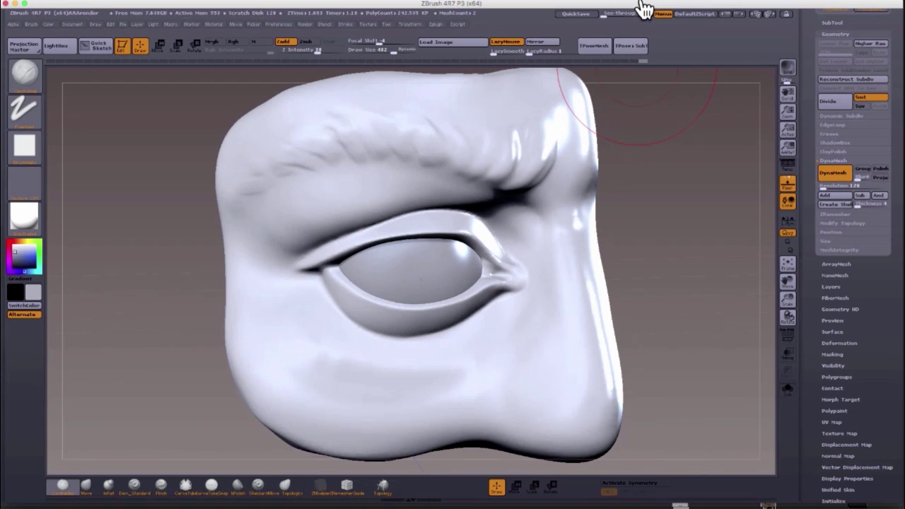